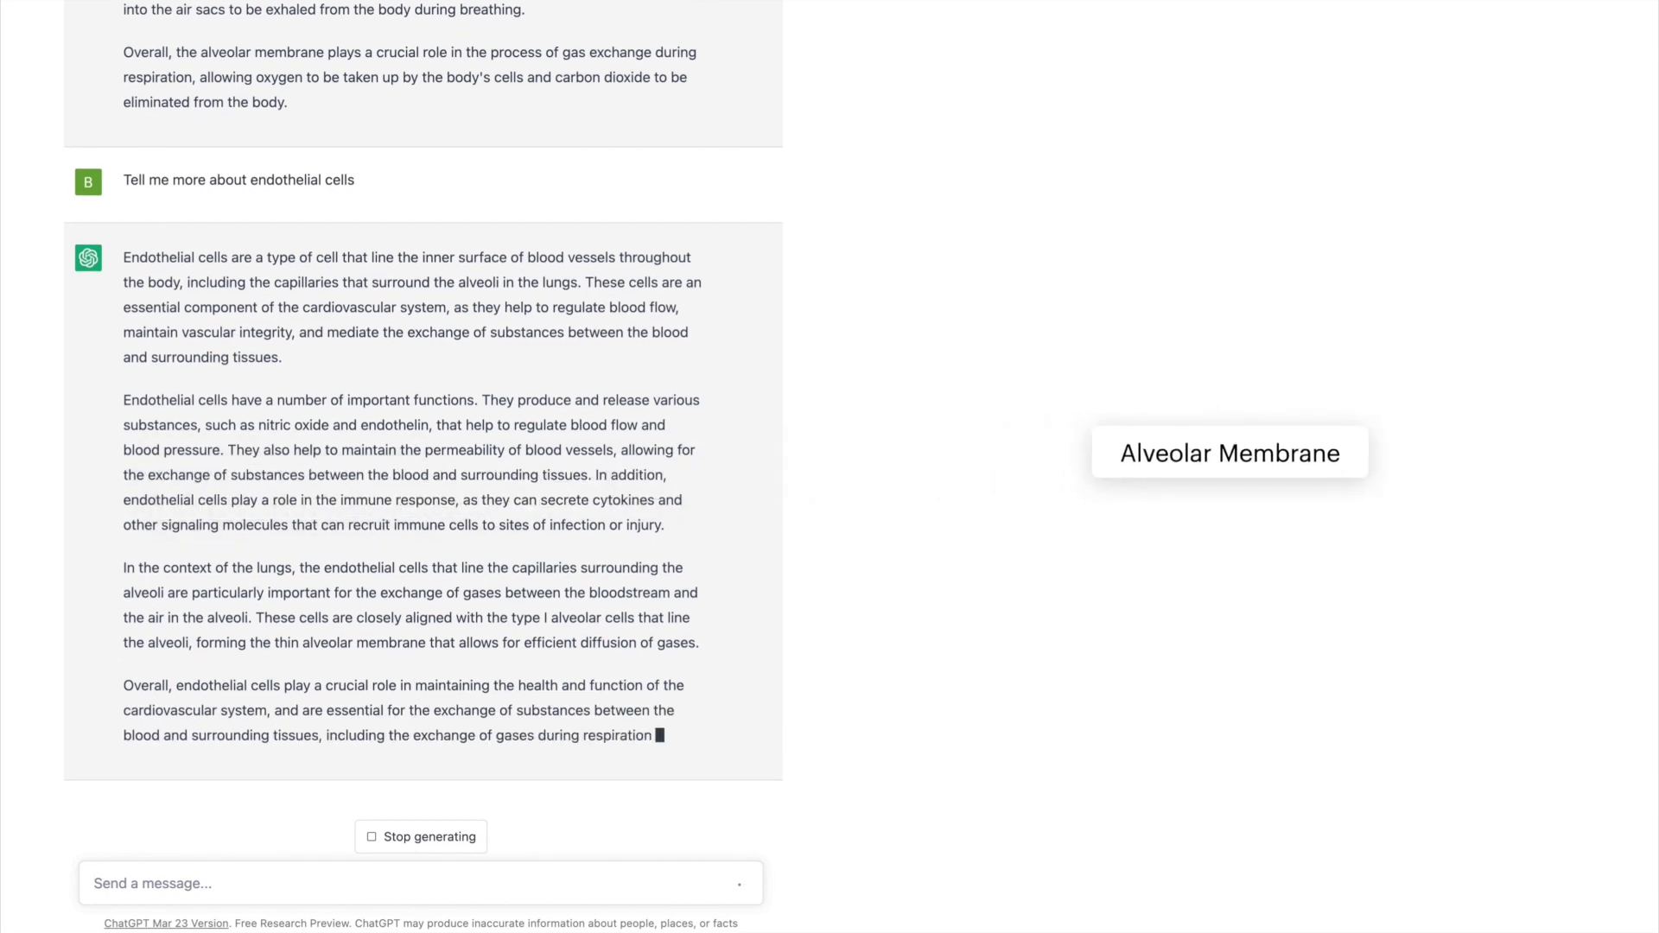
Scroll up through the long respiration conversation in ChatGPT.
scroll(423, 432, "up", 10)
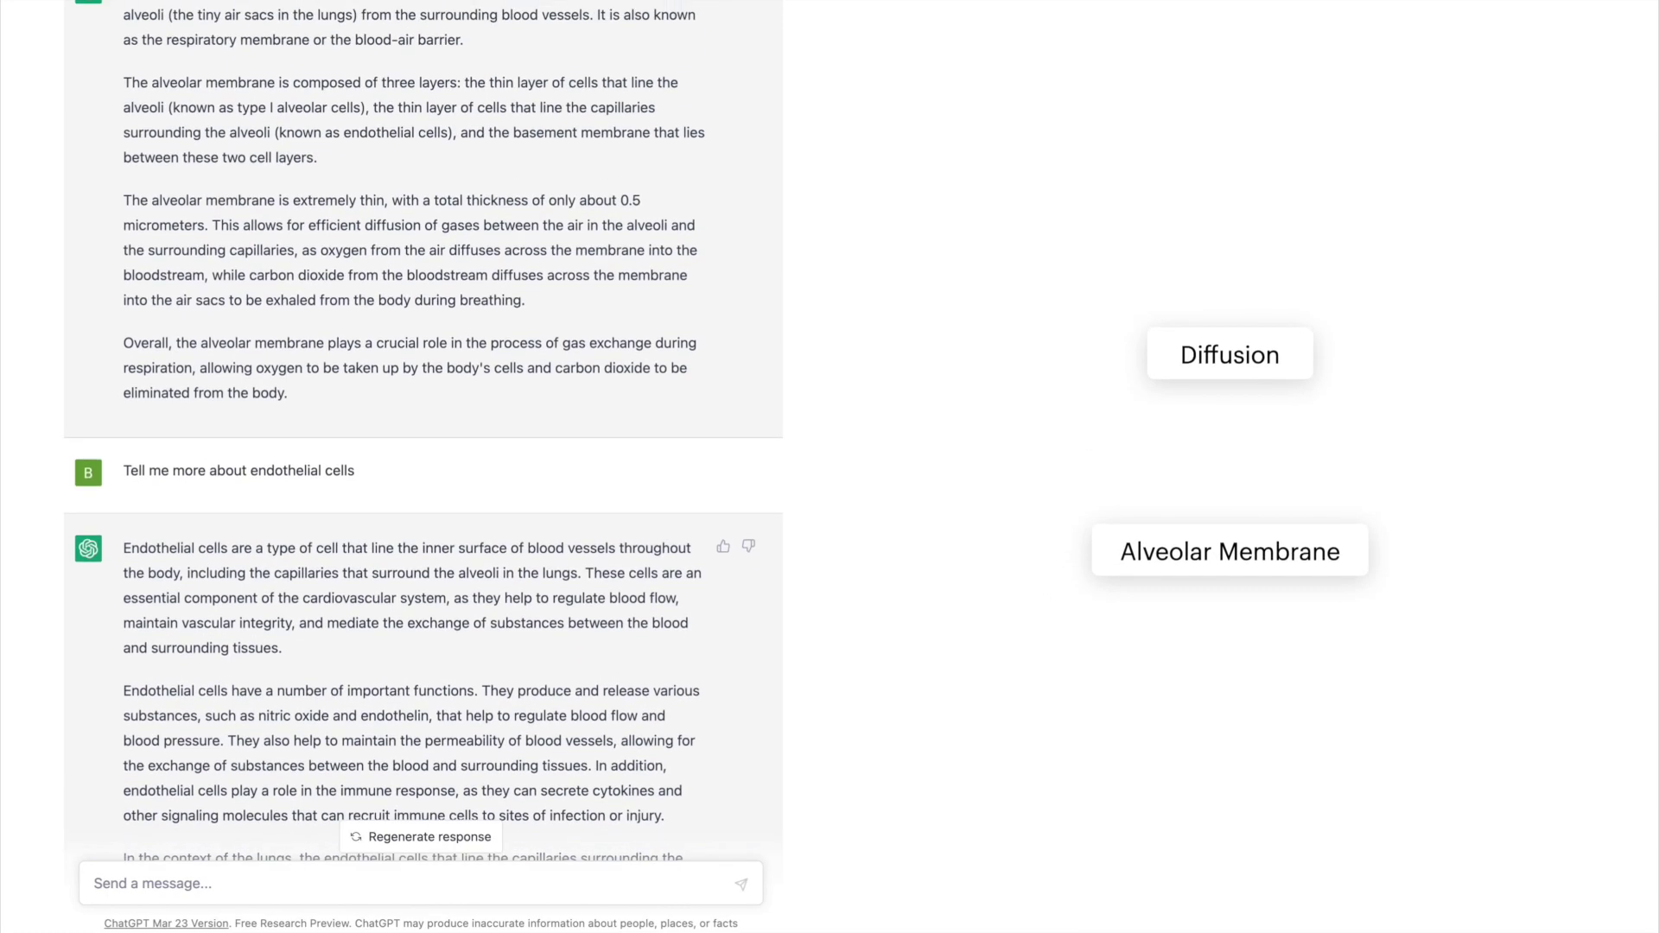
scroll(424, 432, "up", 15)
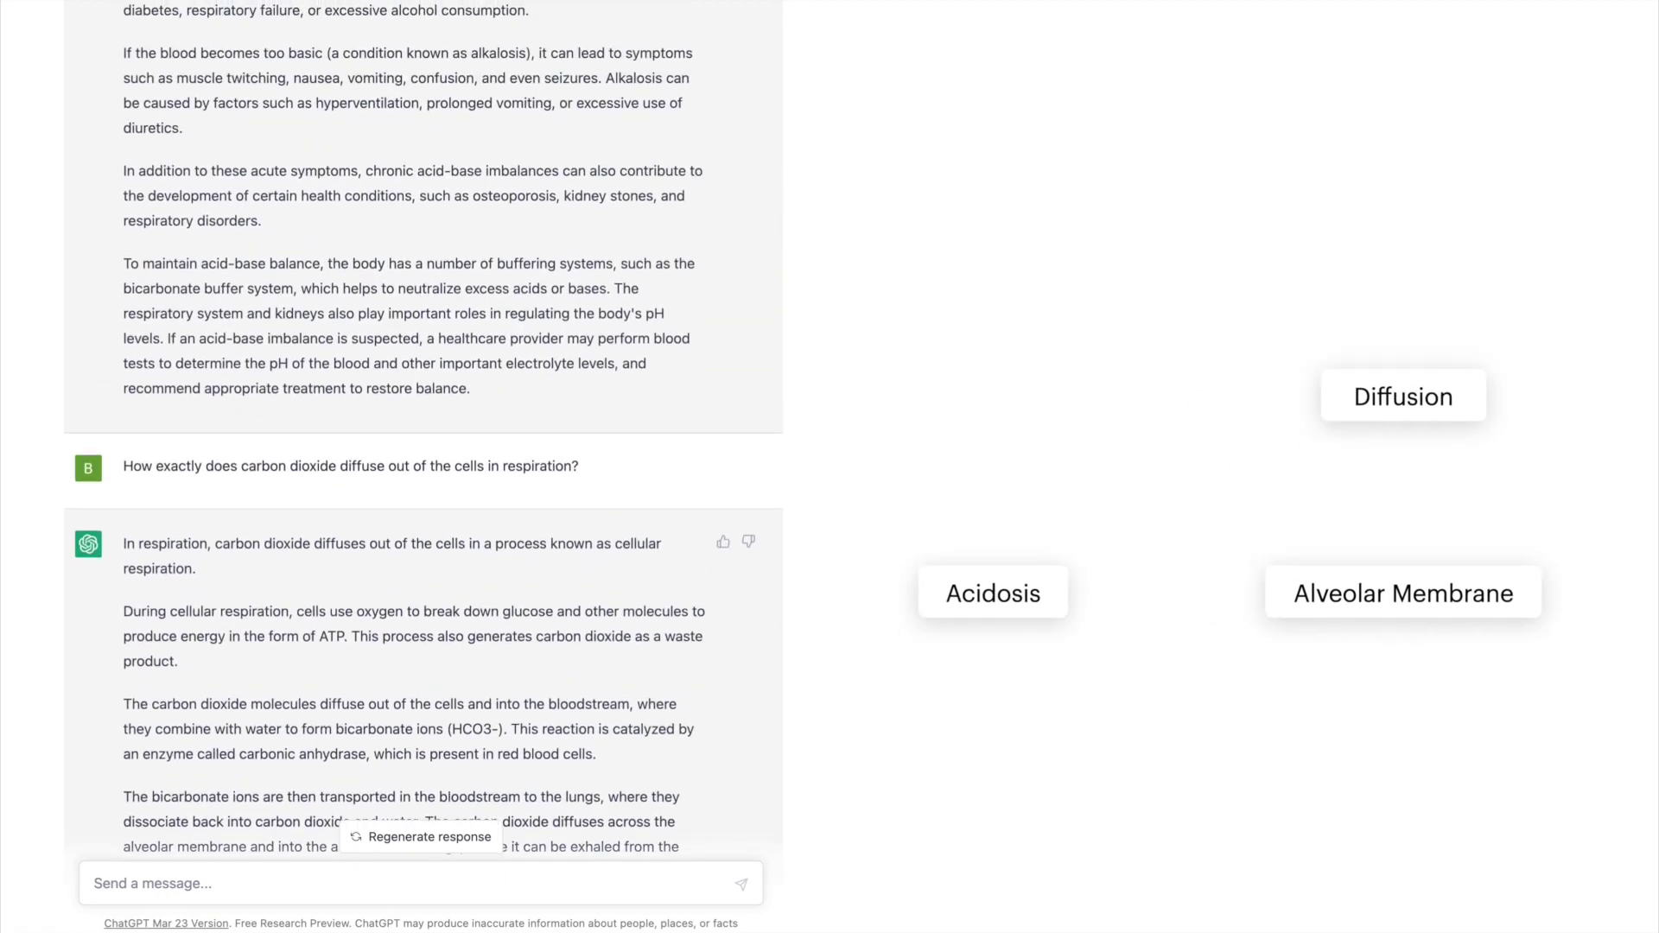
scroll(424, 432, "up", 6)
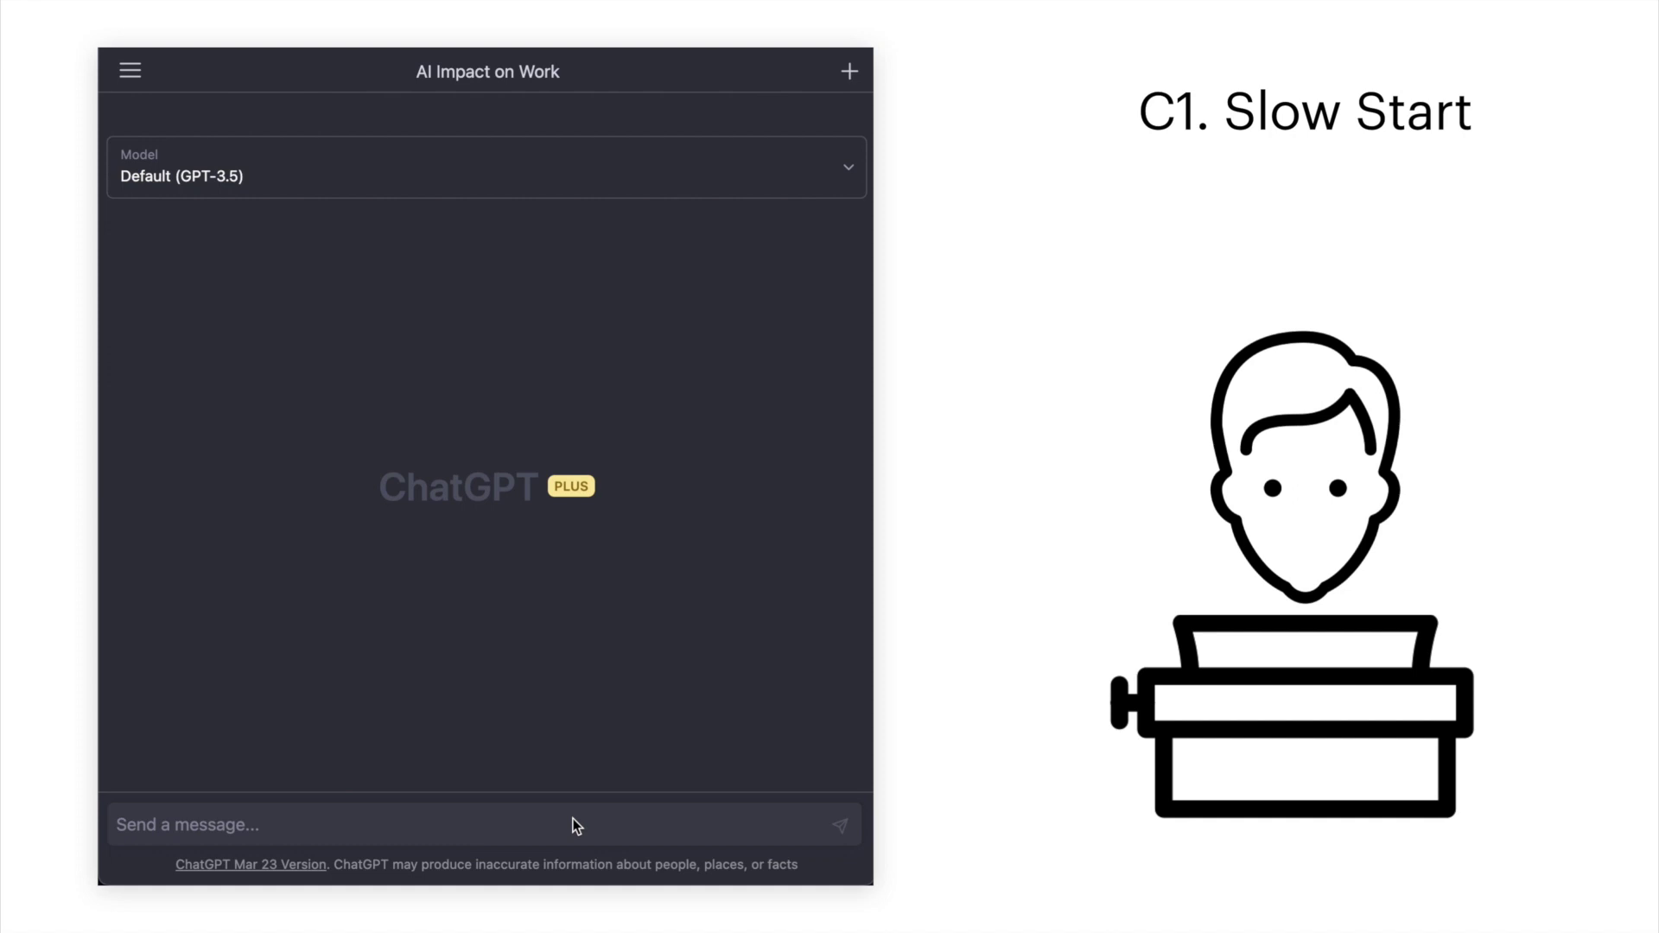
Send ChatGPT the question about what to ask regarding AI's impact on the future of work.
type("..")
key("BackSpace")
key("BackSpace")
key("BackSpace")
key("BackSpace")
key("BackSpace")
key("BackSpace")
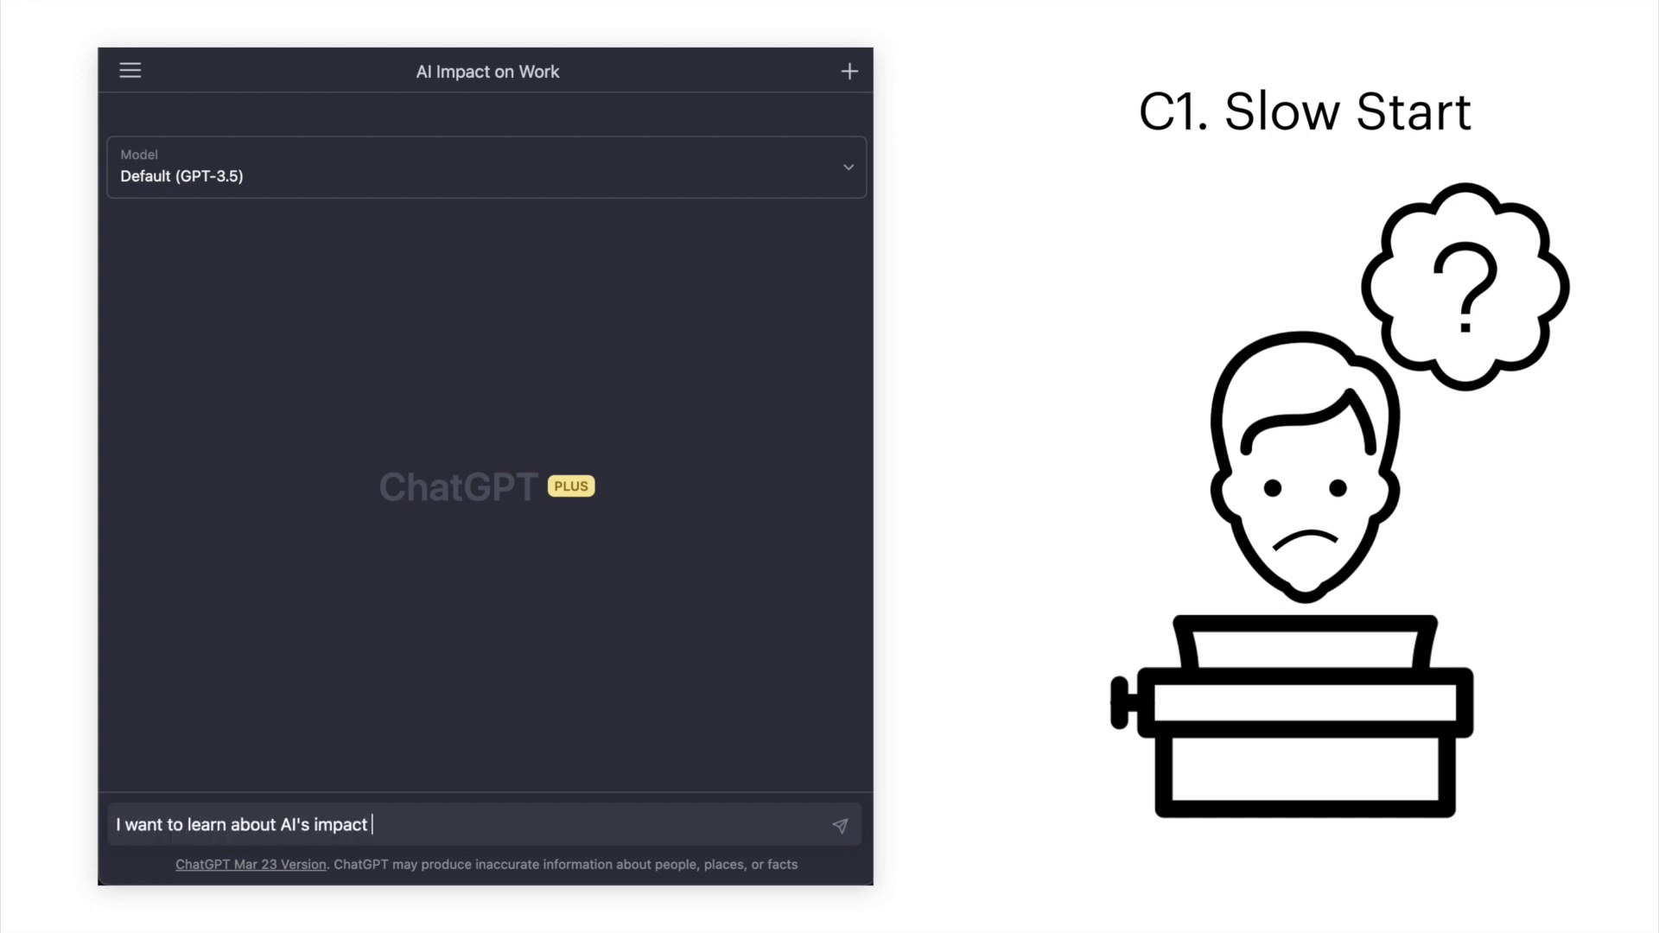
left_click(838, 827)
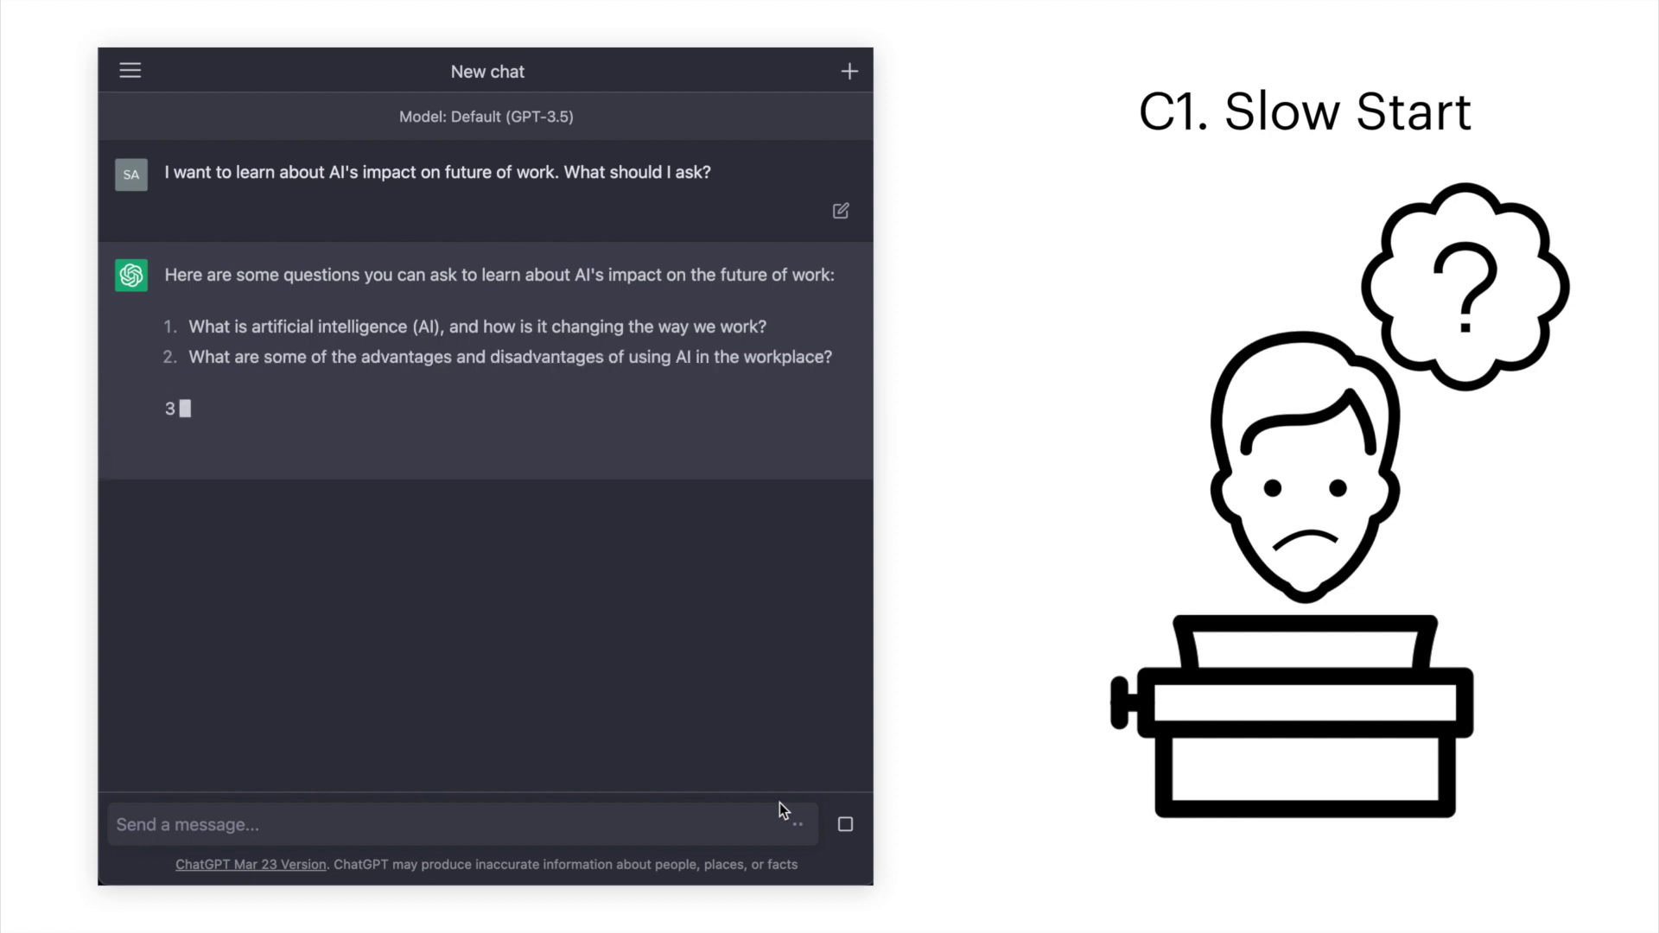
Highlight the suggested questions in ChatGPT's list, including the ethical considerations question and questions 8 and 9.
left_click_drag(189, 327, 767, 329)
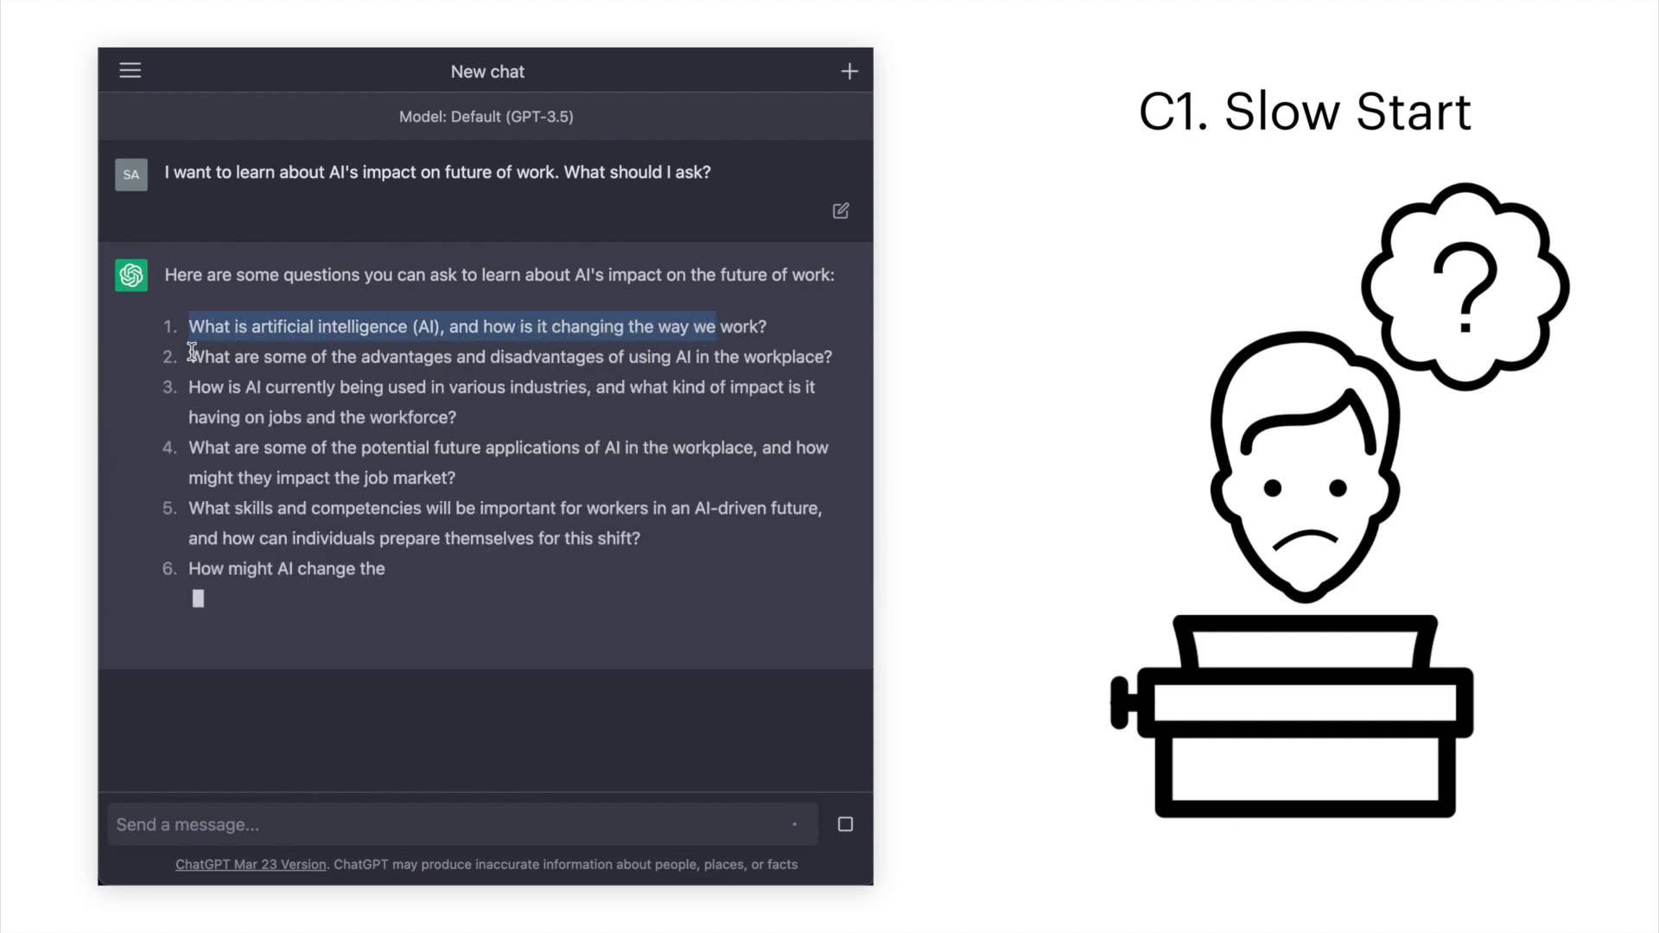
left_click_drag(189, 357, 759, 376)
left_click(199, 374)
left_click_drag(199, 374, 458, 288)
left_click(339, 268)
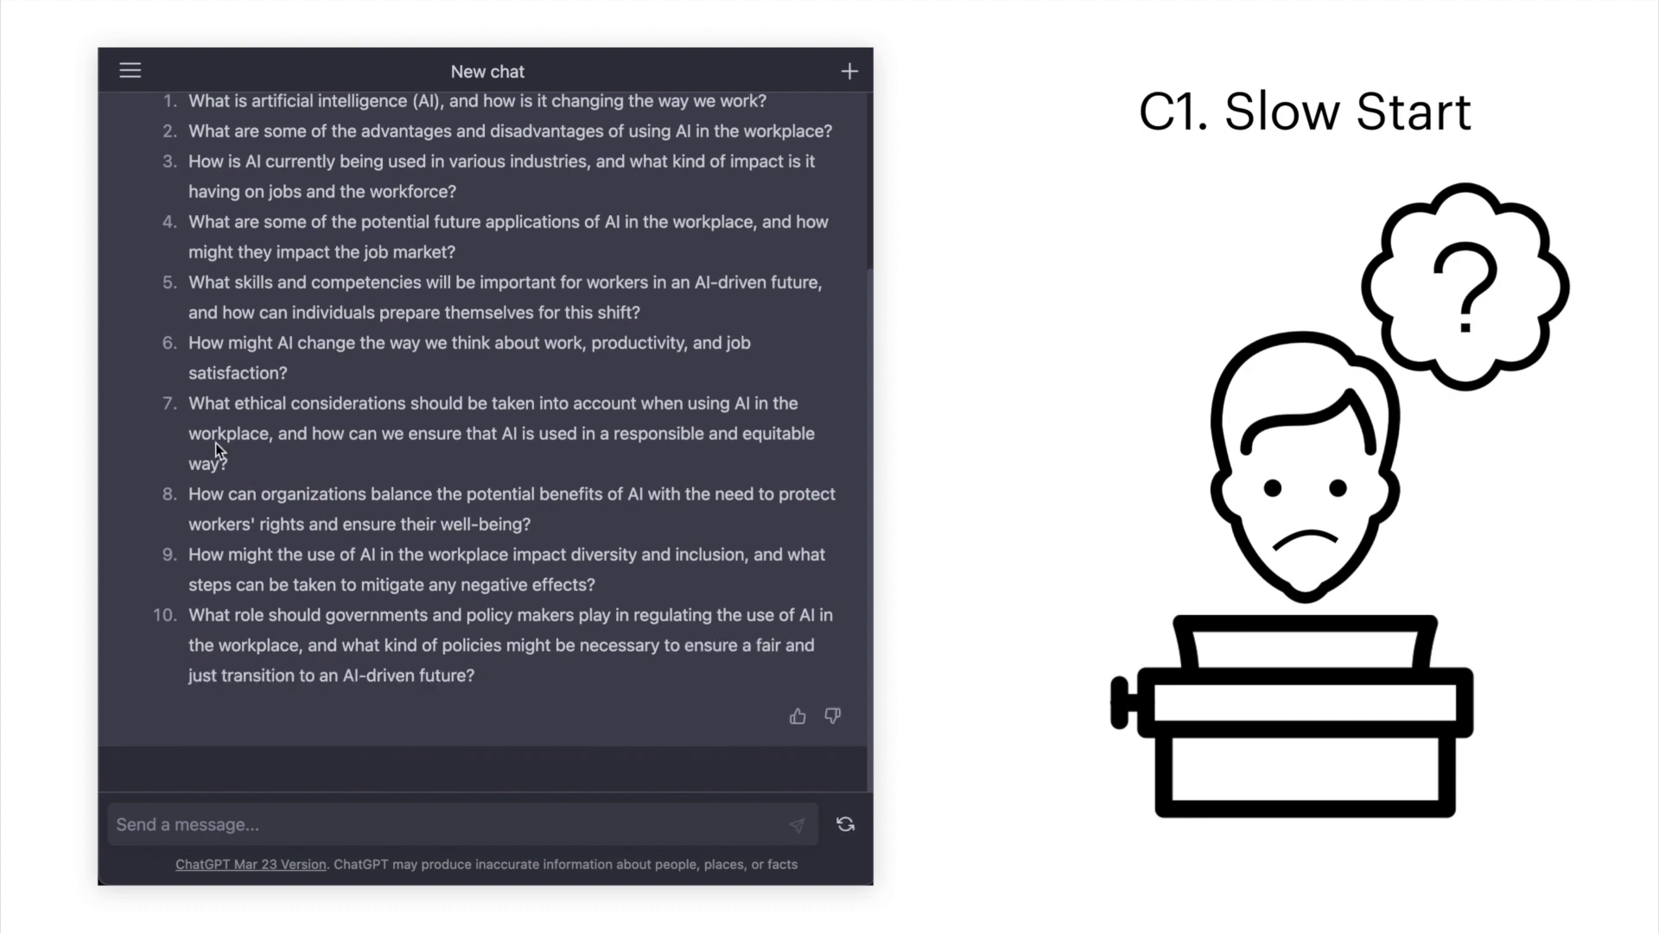
left_click_drag(189, 403, 426, 402)
left_click(277, 340)
left_click_drag(238, 494, 422, 494)
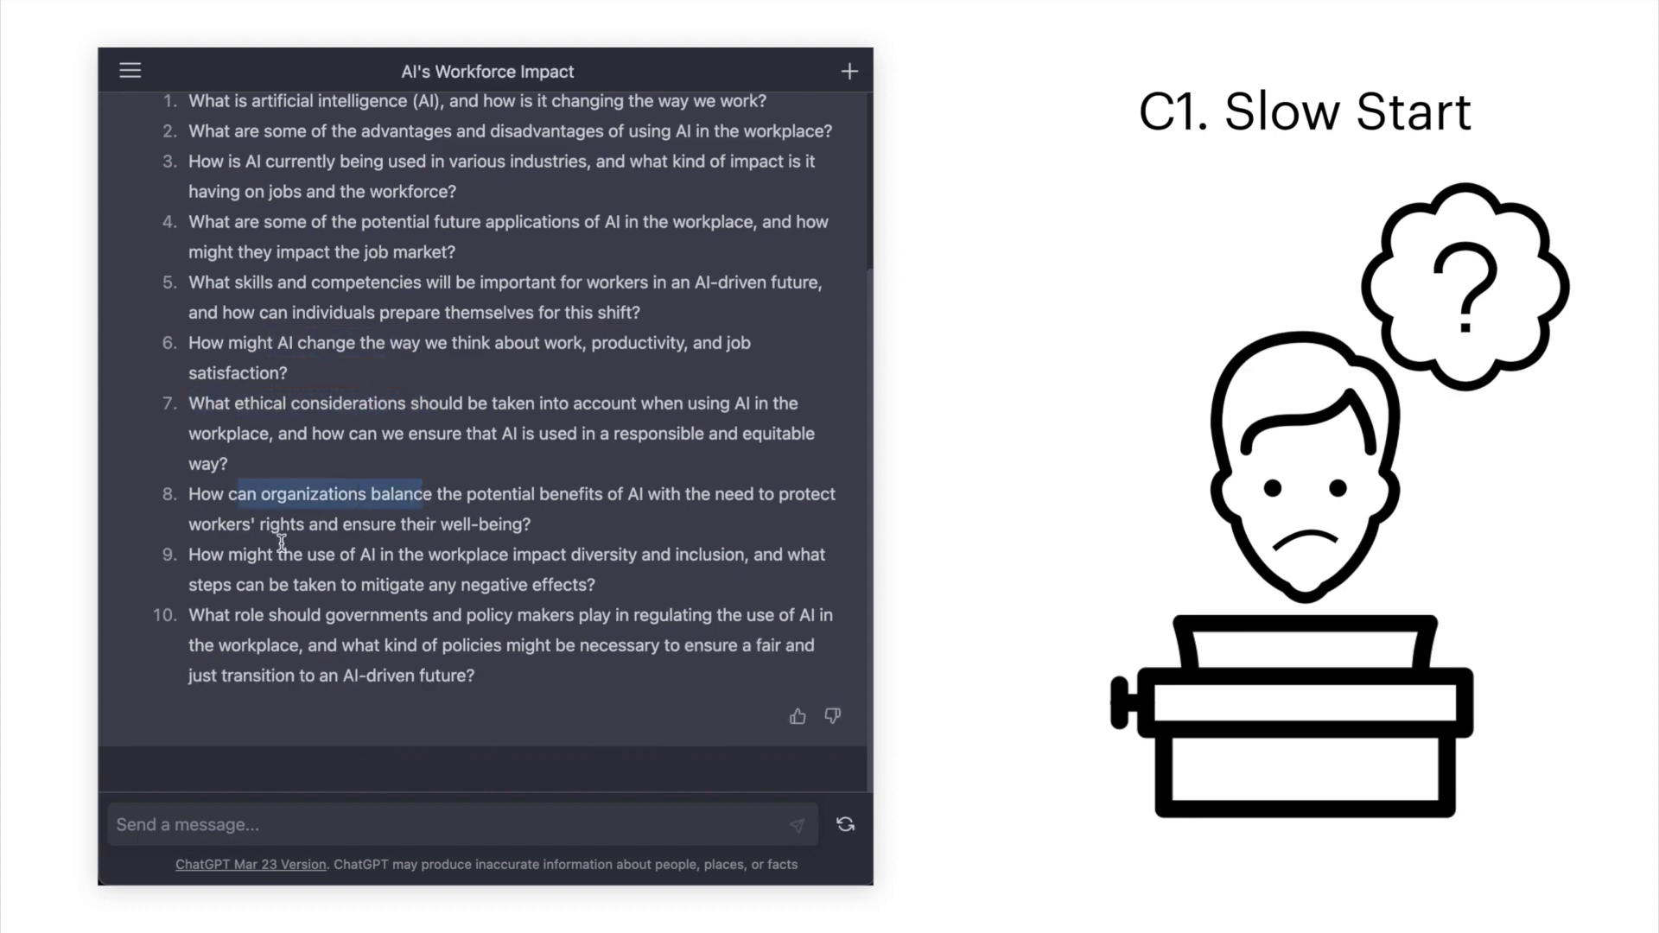
left_click_drag(278, 553, 506, 554)
left_click(505, 554)
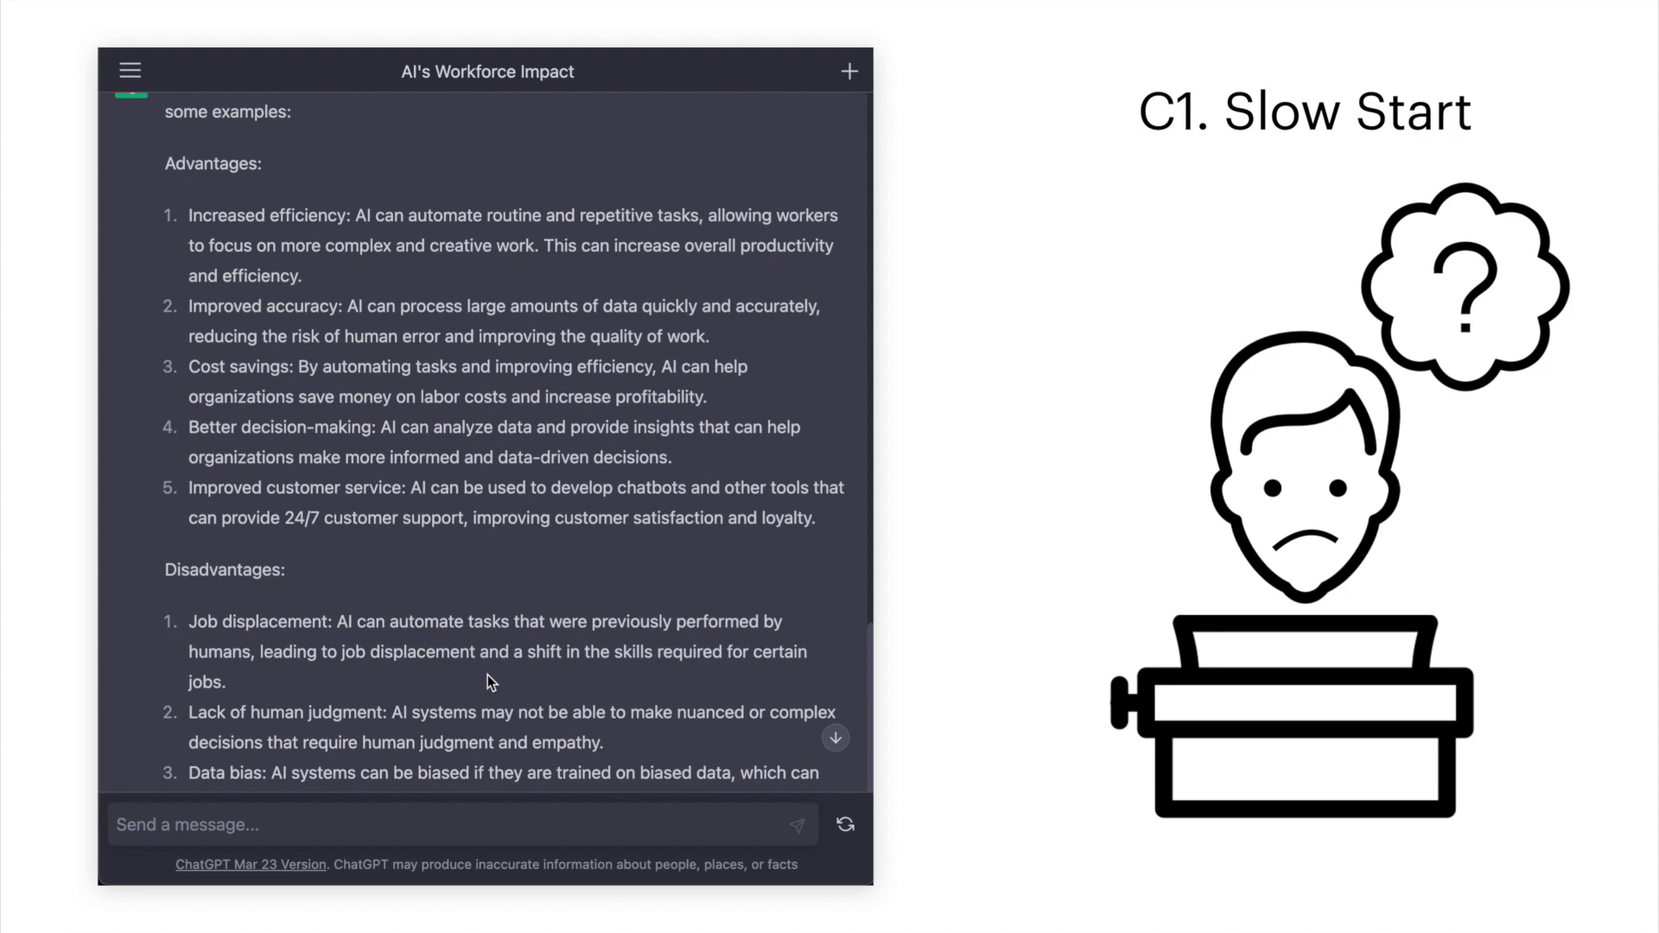
scroll(487, 675, "up", 20)
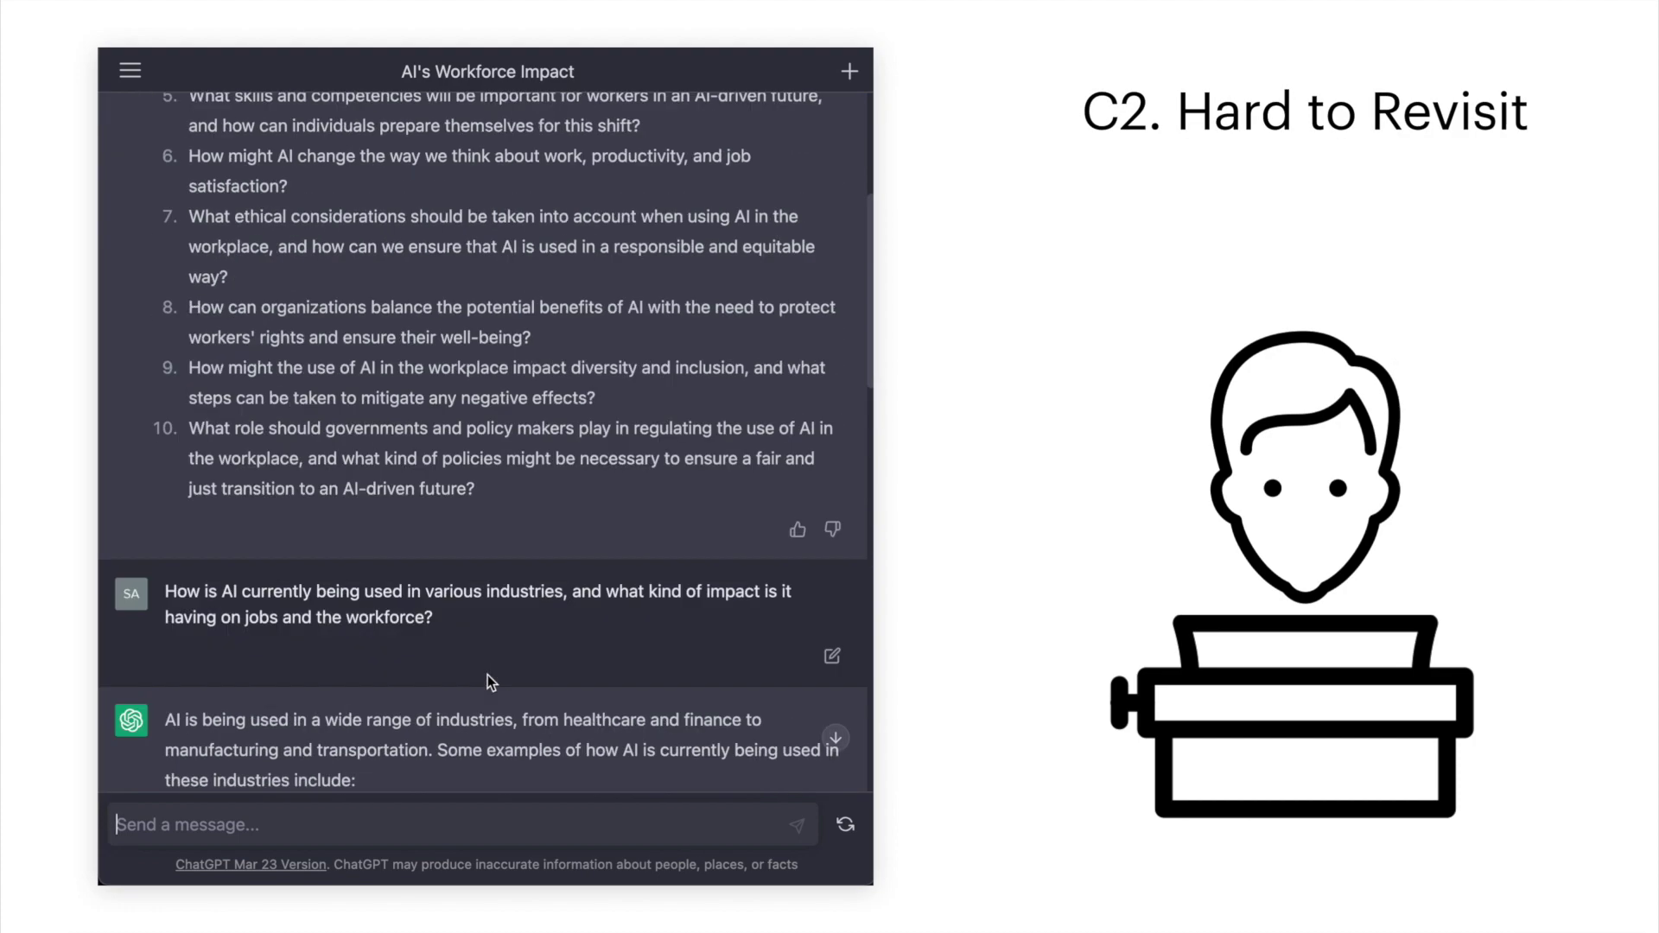
scroll(487, 676, "up", 5)
scroll(488, 676, "down", 10)
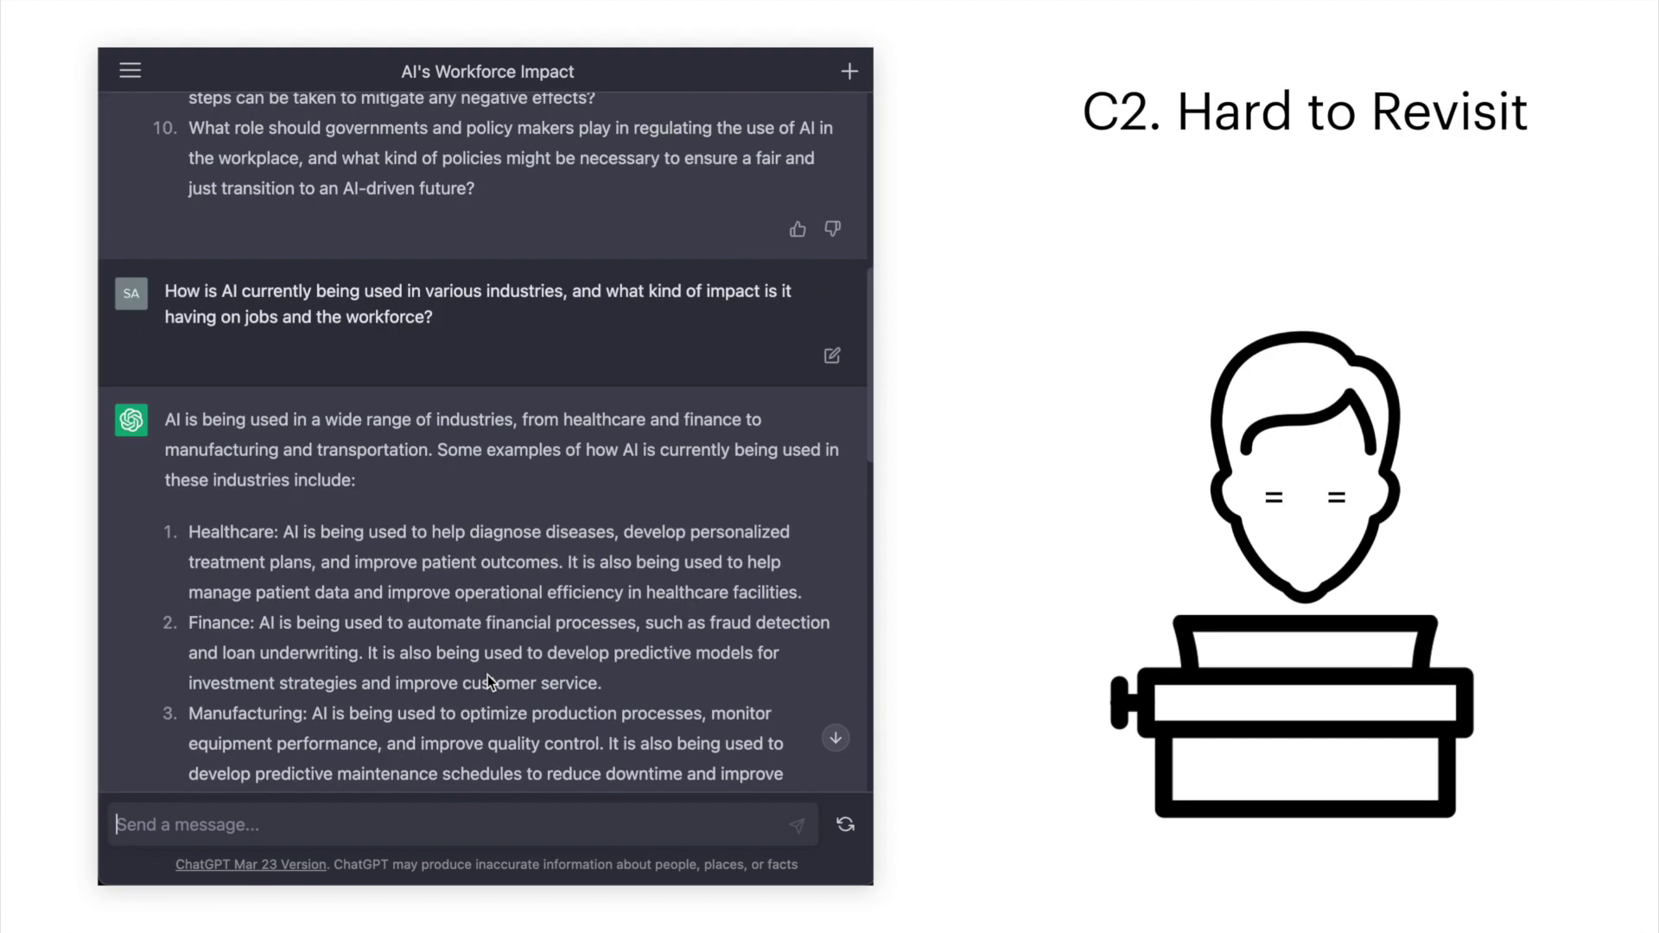
scroll(488, 678, "down", 20)
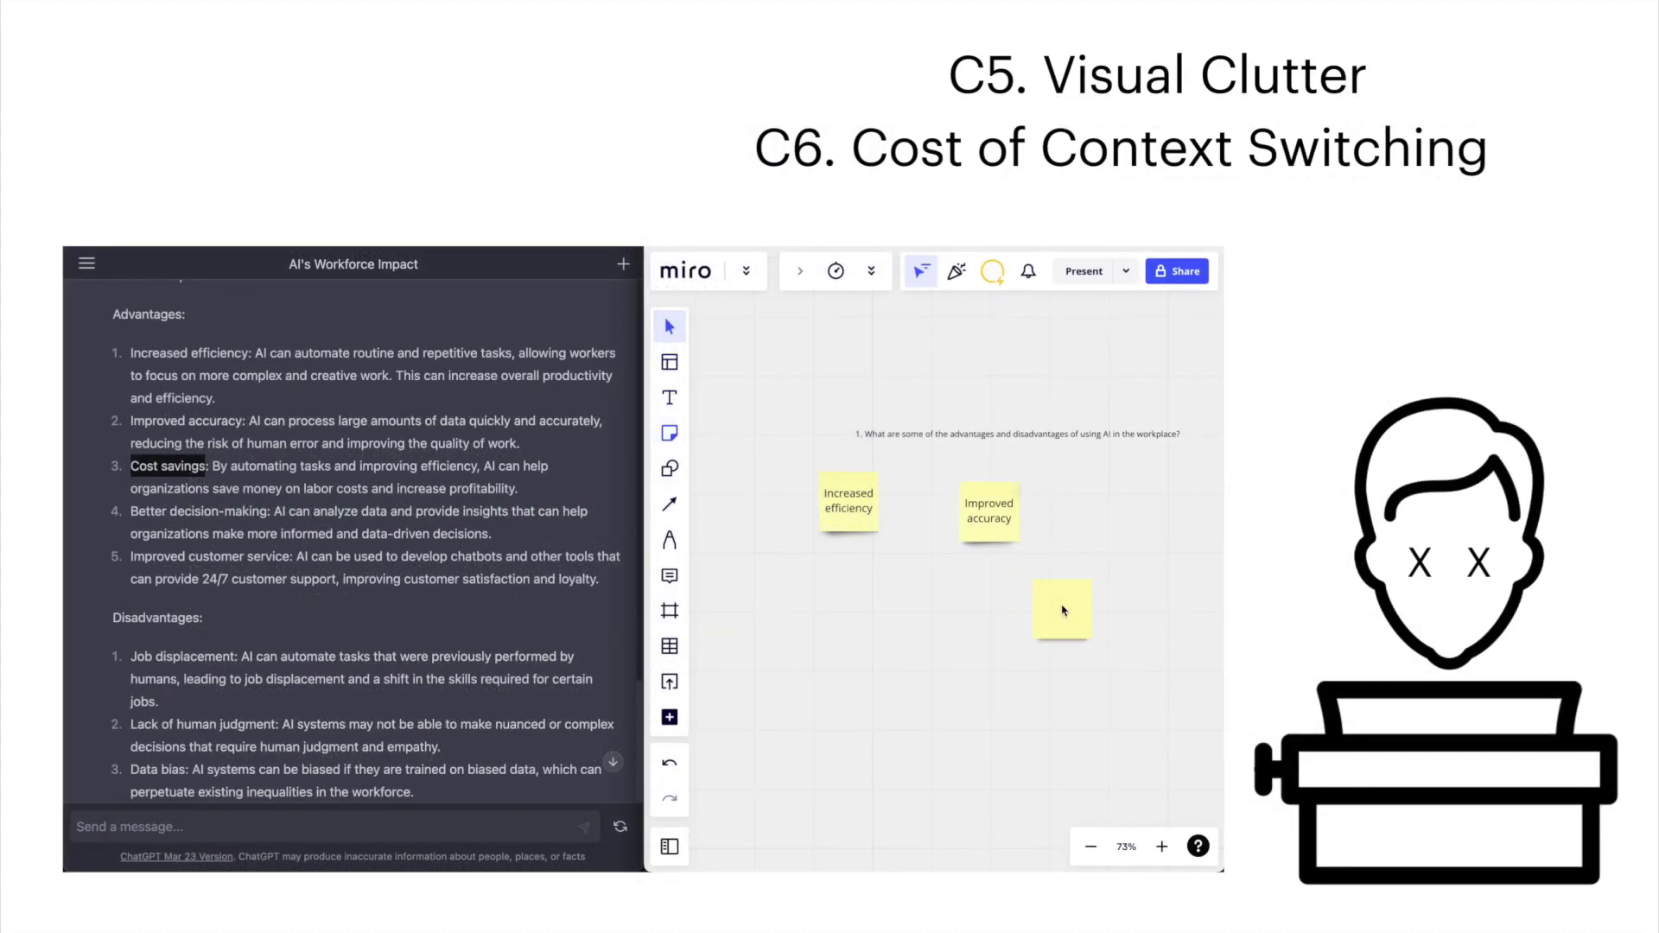
Label the blank Miro sticky note 'Cost savings' and start a ChatGPT follow-up about AI decision-making.
double_click(1063, 610)
left_click(302, 523)
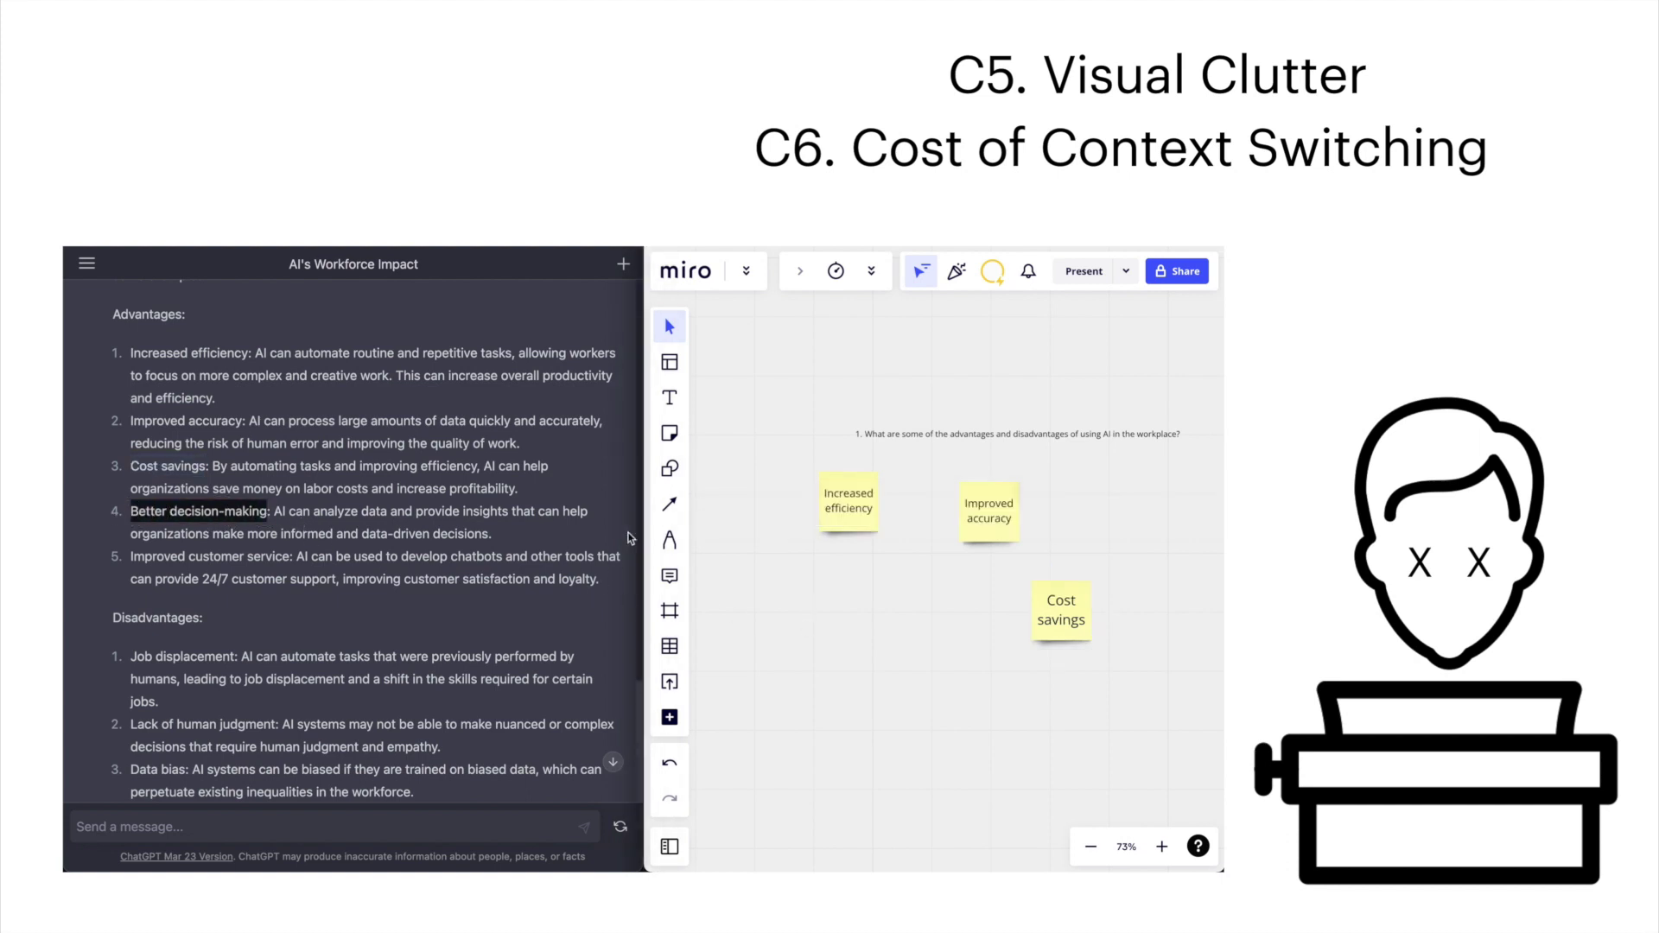
scroll(373, 578, "down", 3)
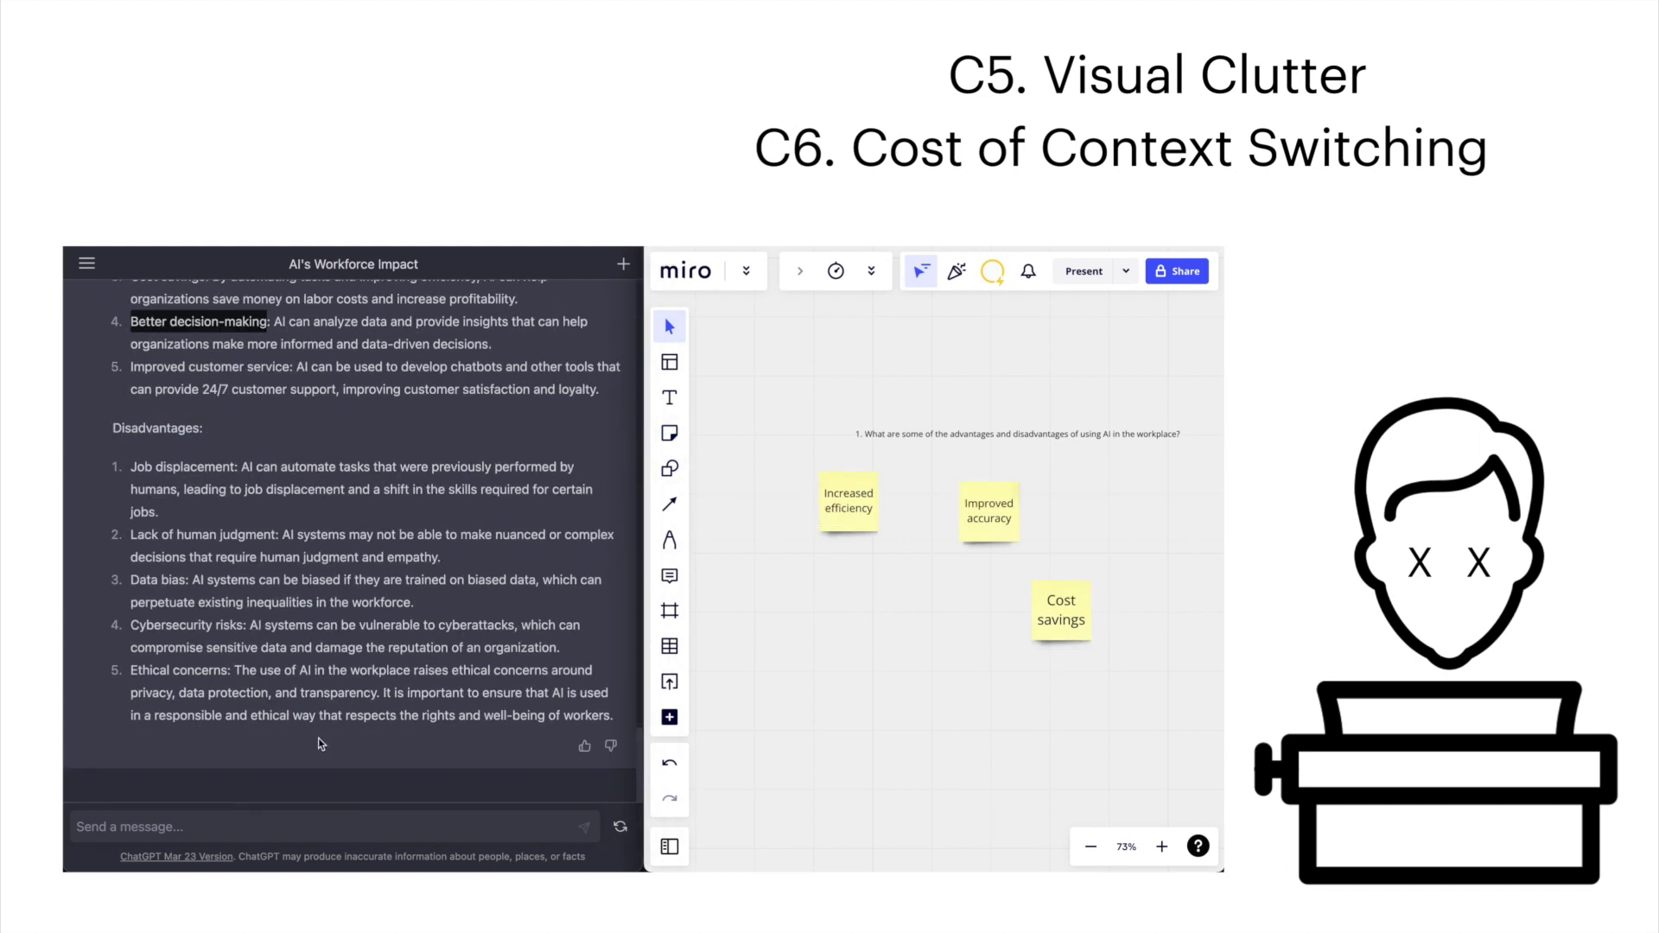
left_click(303, 827)
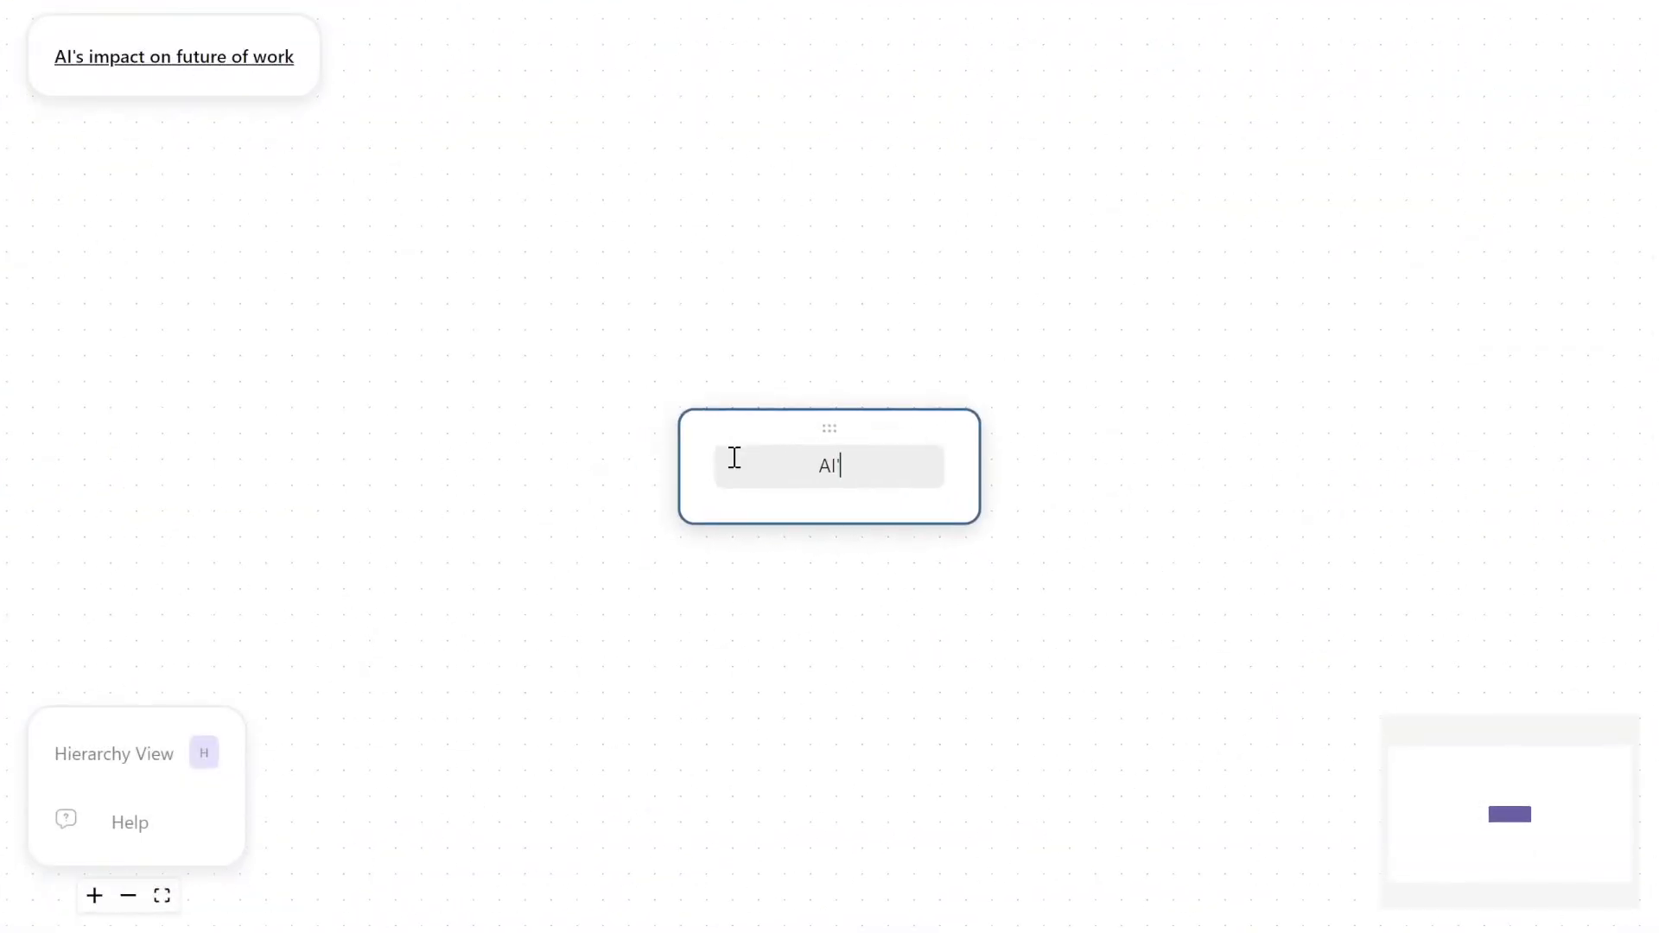
Create the topic node 'AI's impact on future of work' and generate questions for it.
type("s impact on future of work")
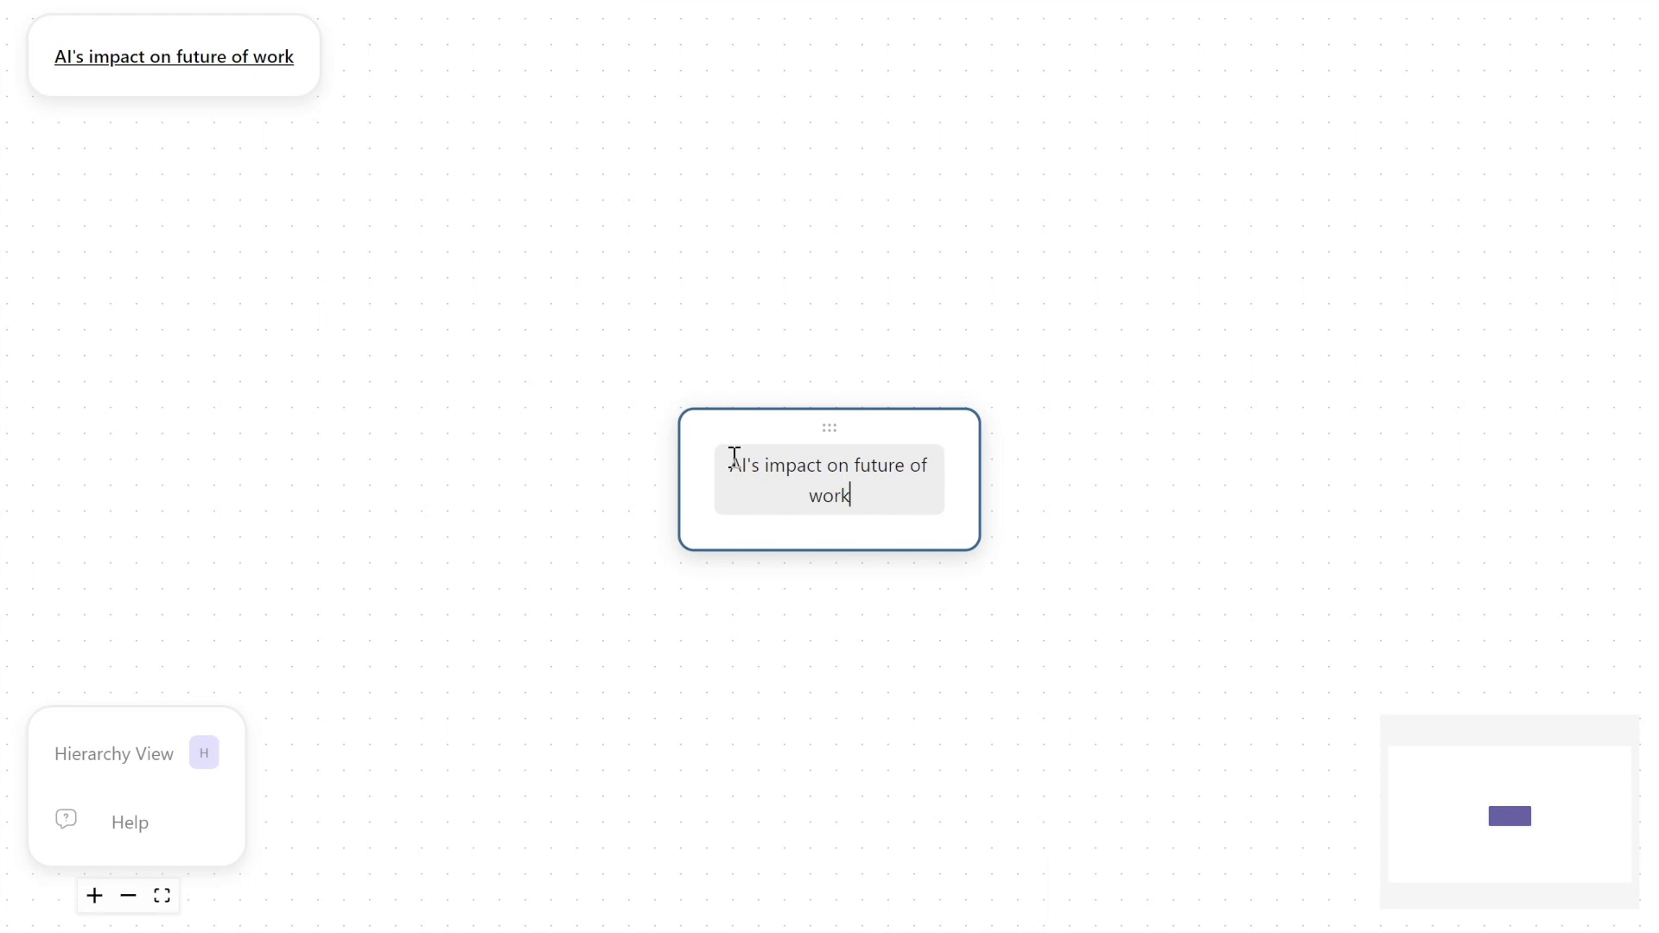
key("Return")
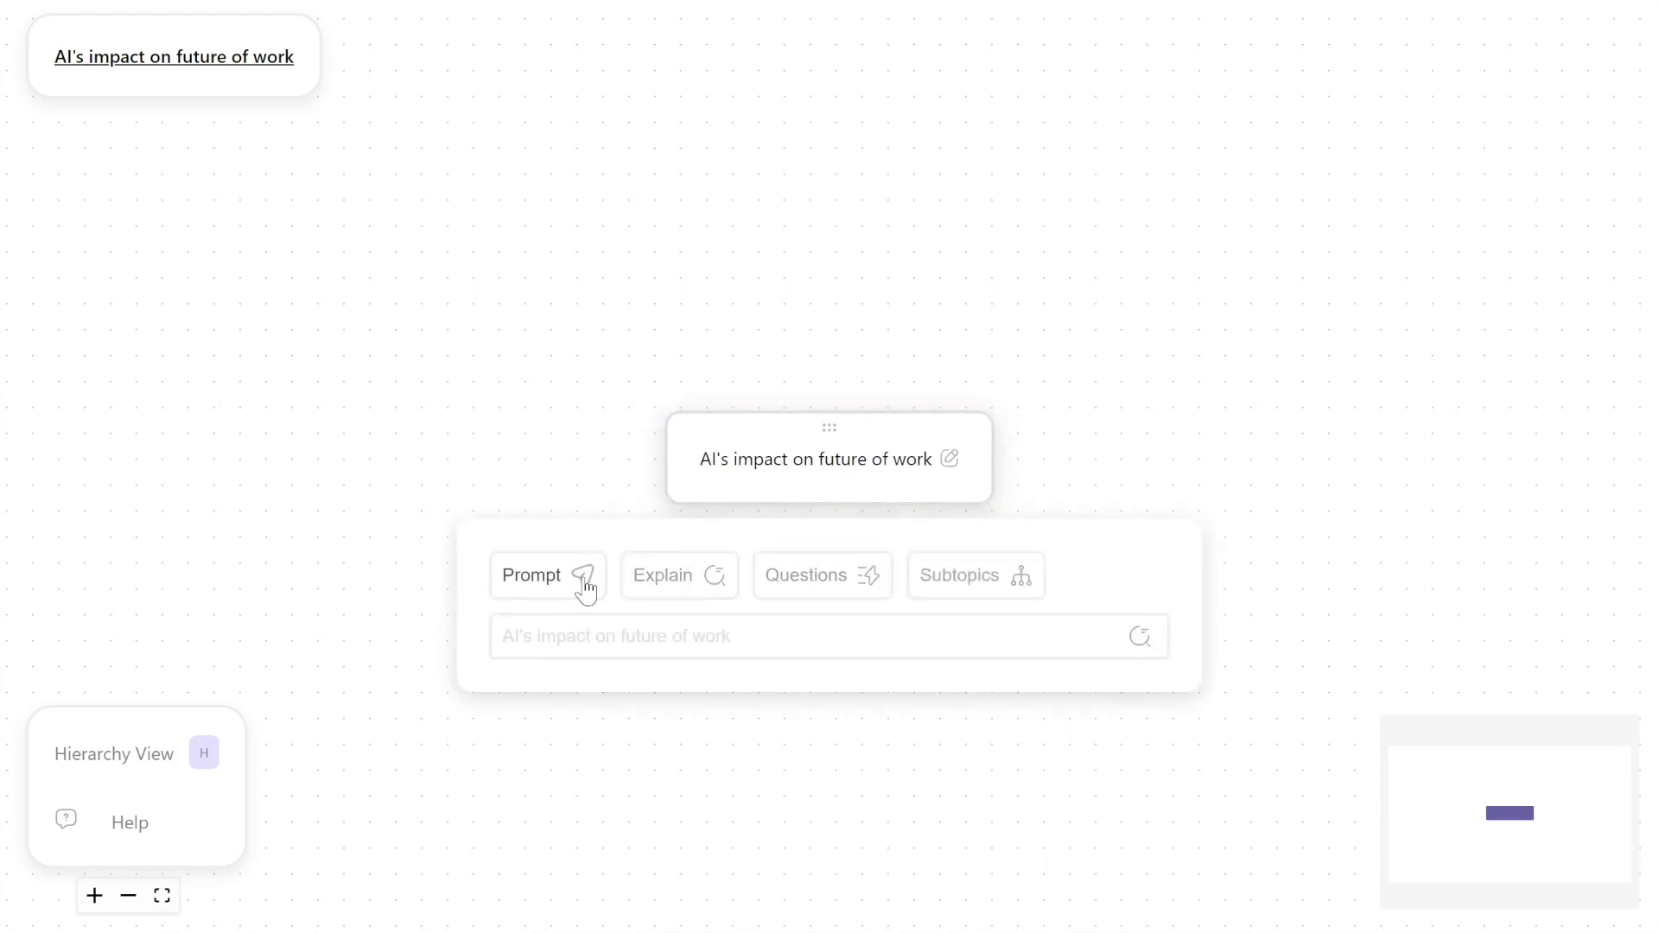
left_click(851, 580)
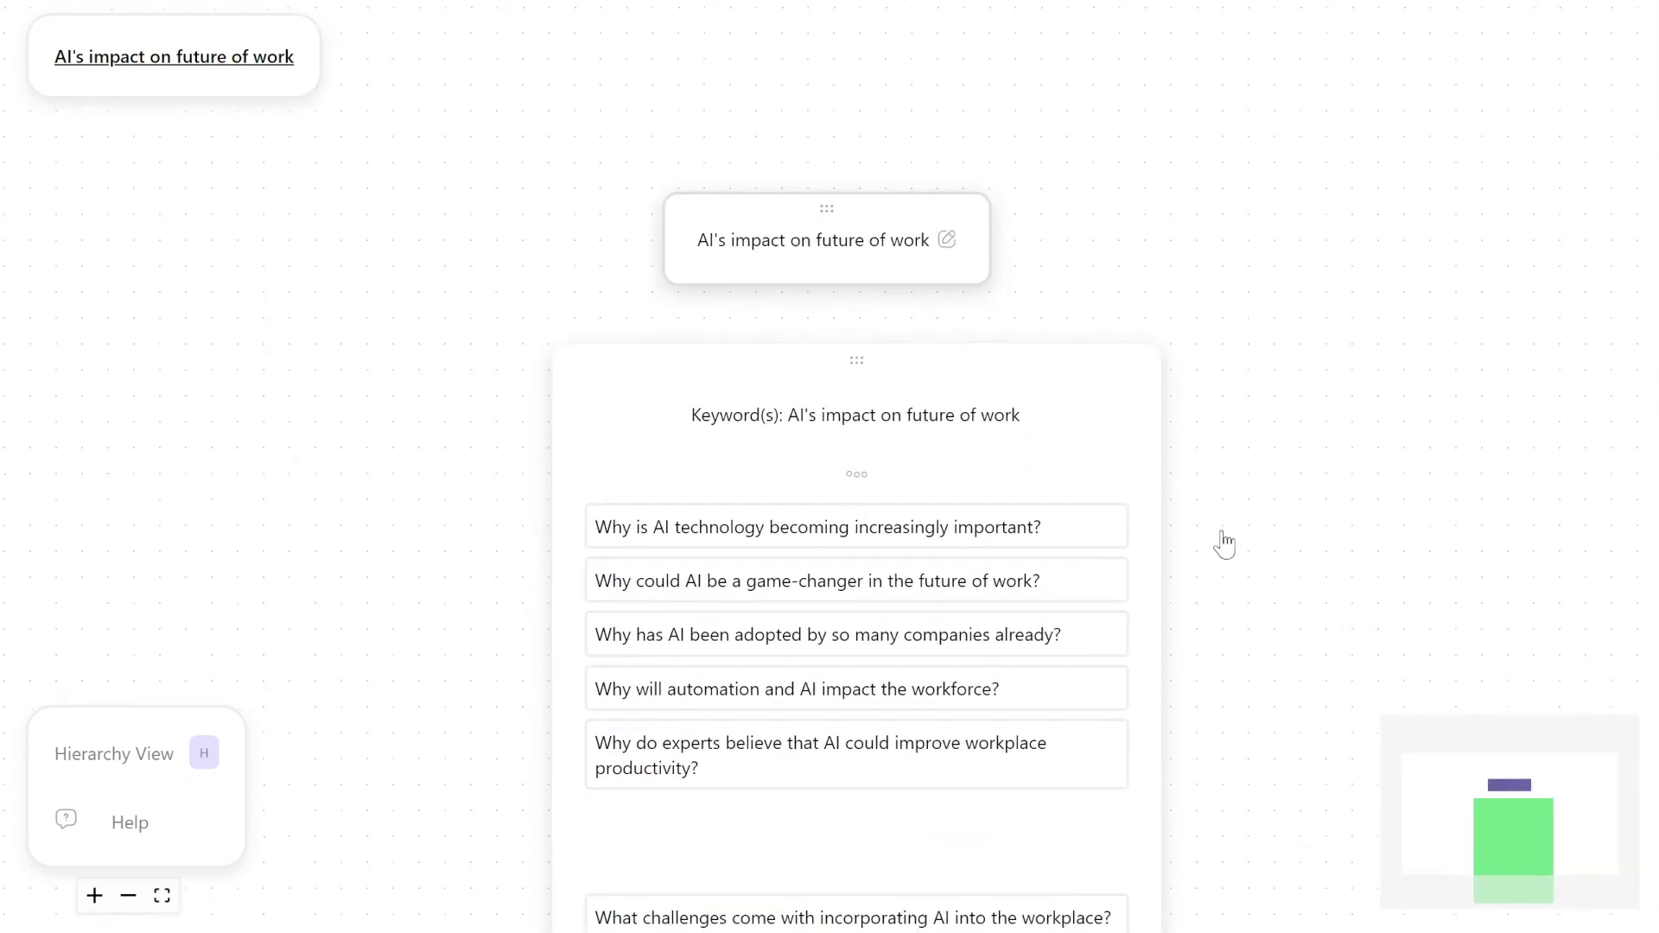
Open answer nodes for the first question, the workplace challenges question and the employer strategies question.
left_click(717, 363)
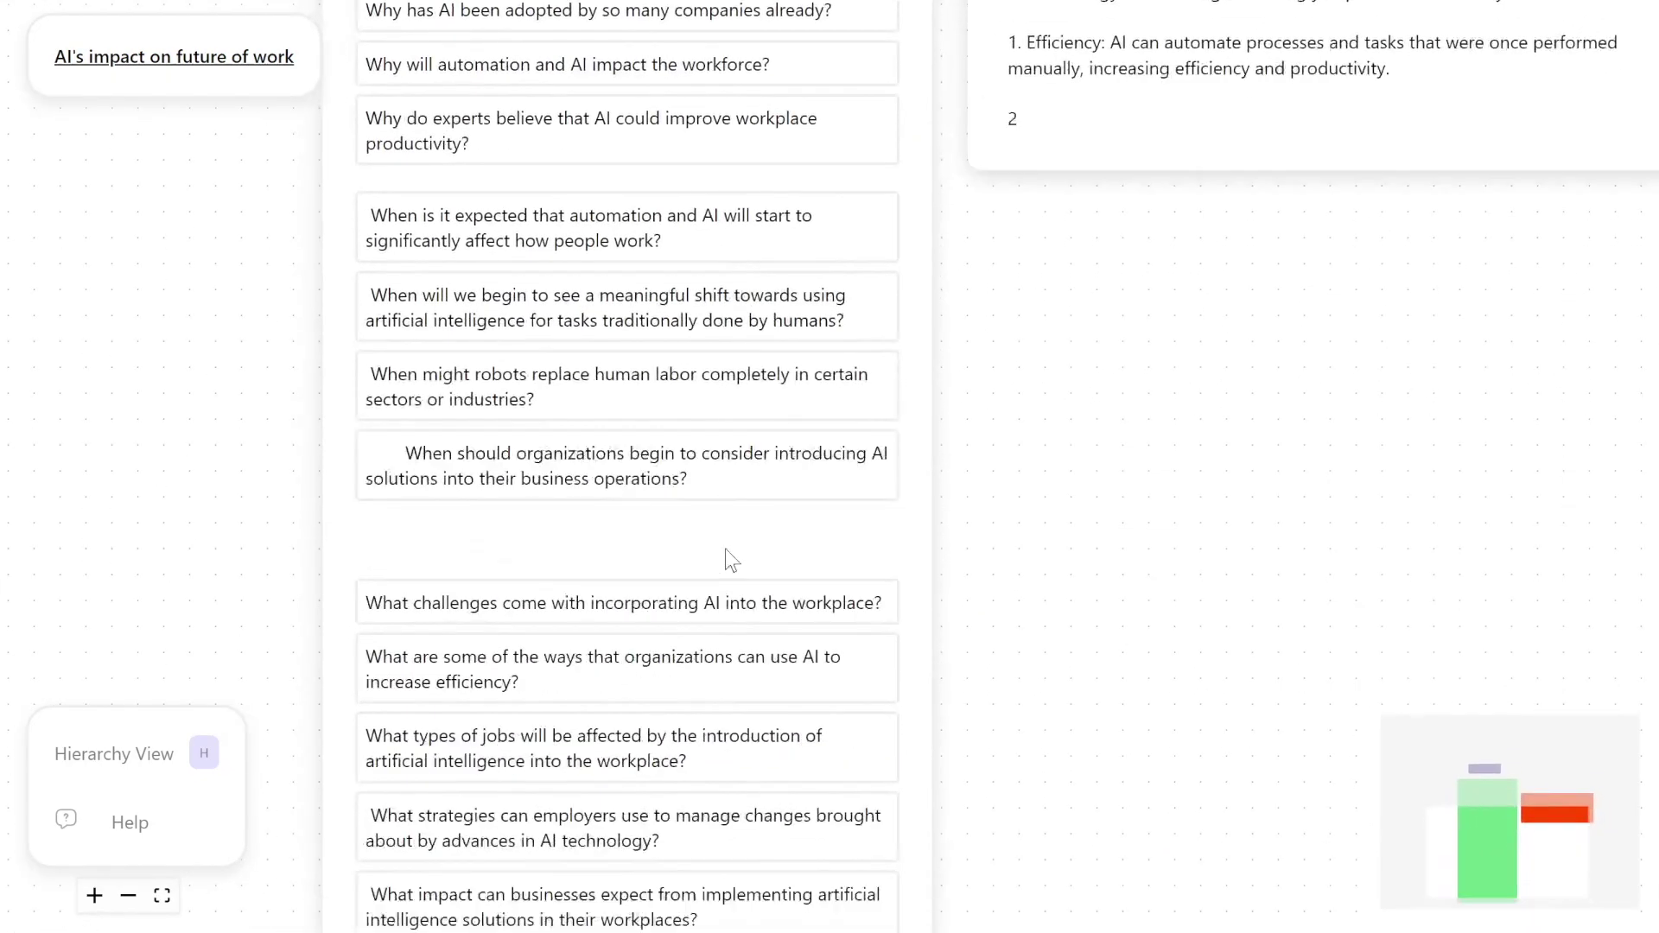
left_click(704, 694)
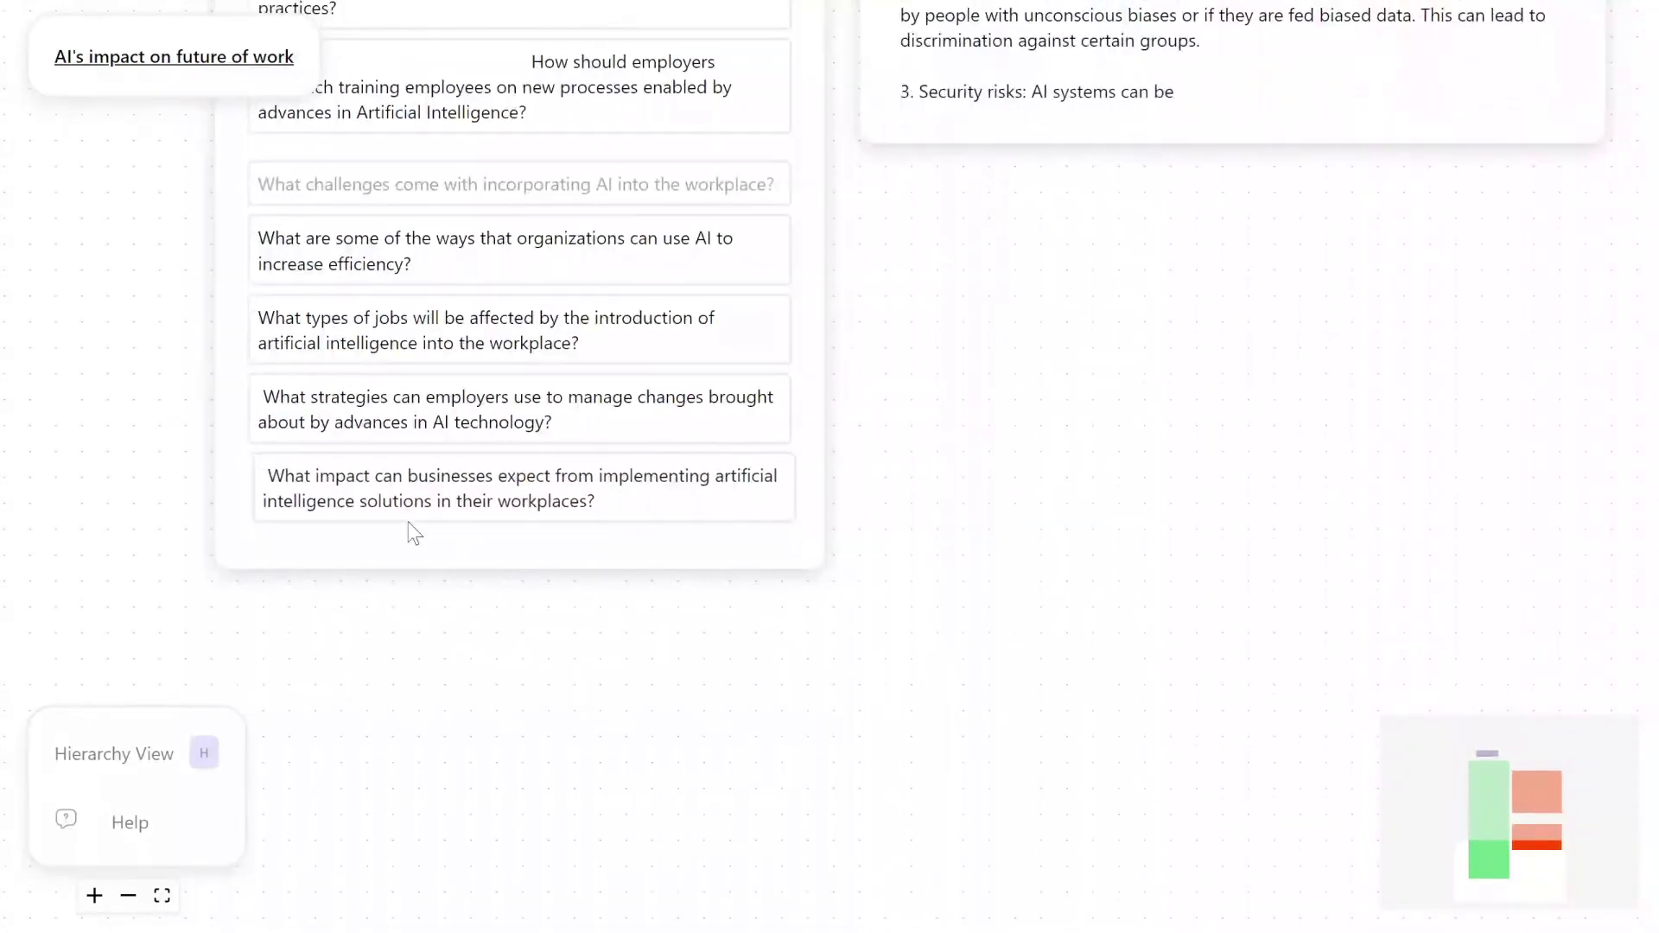
left_click(423, 710)
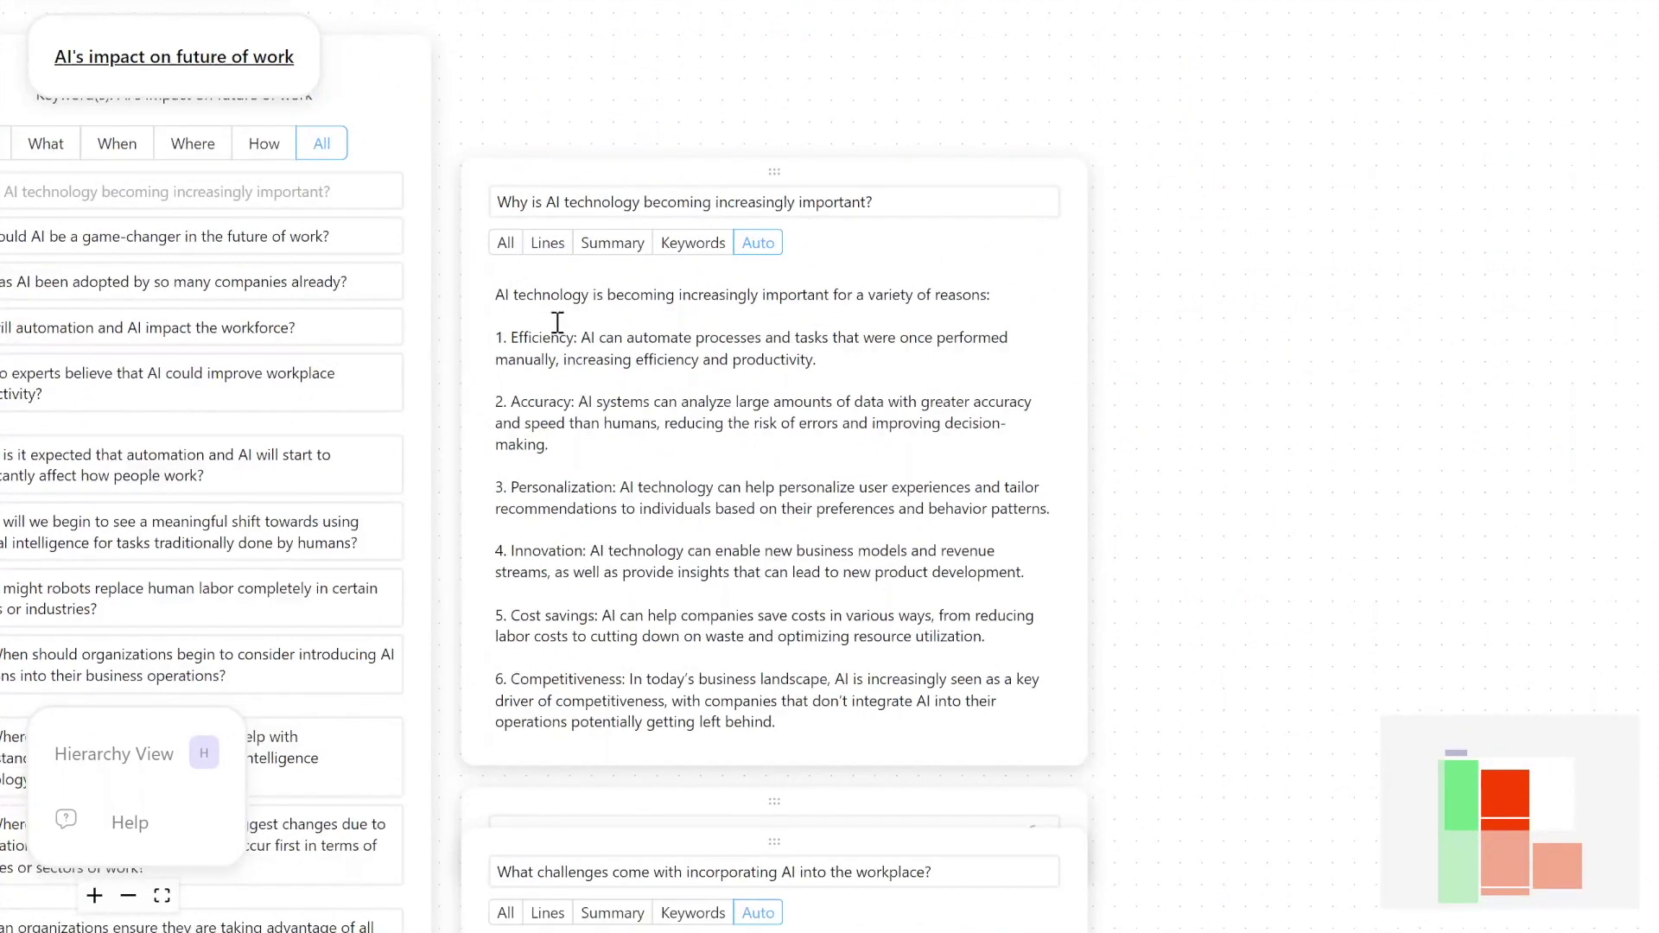
Extract Efficiency, Accuracy, Personalization, Innovation and Cost savings as linked keyword nodes.
left_click(551, 347)
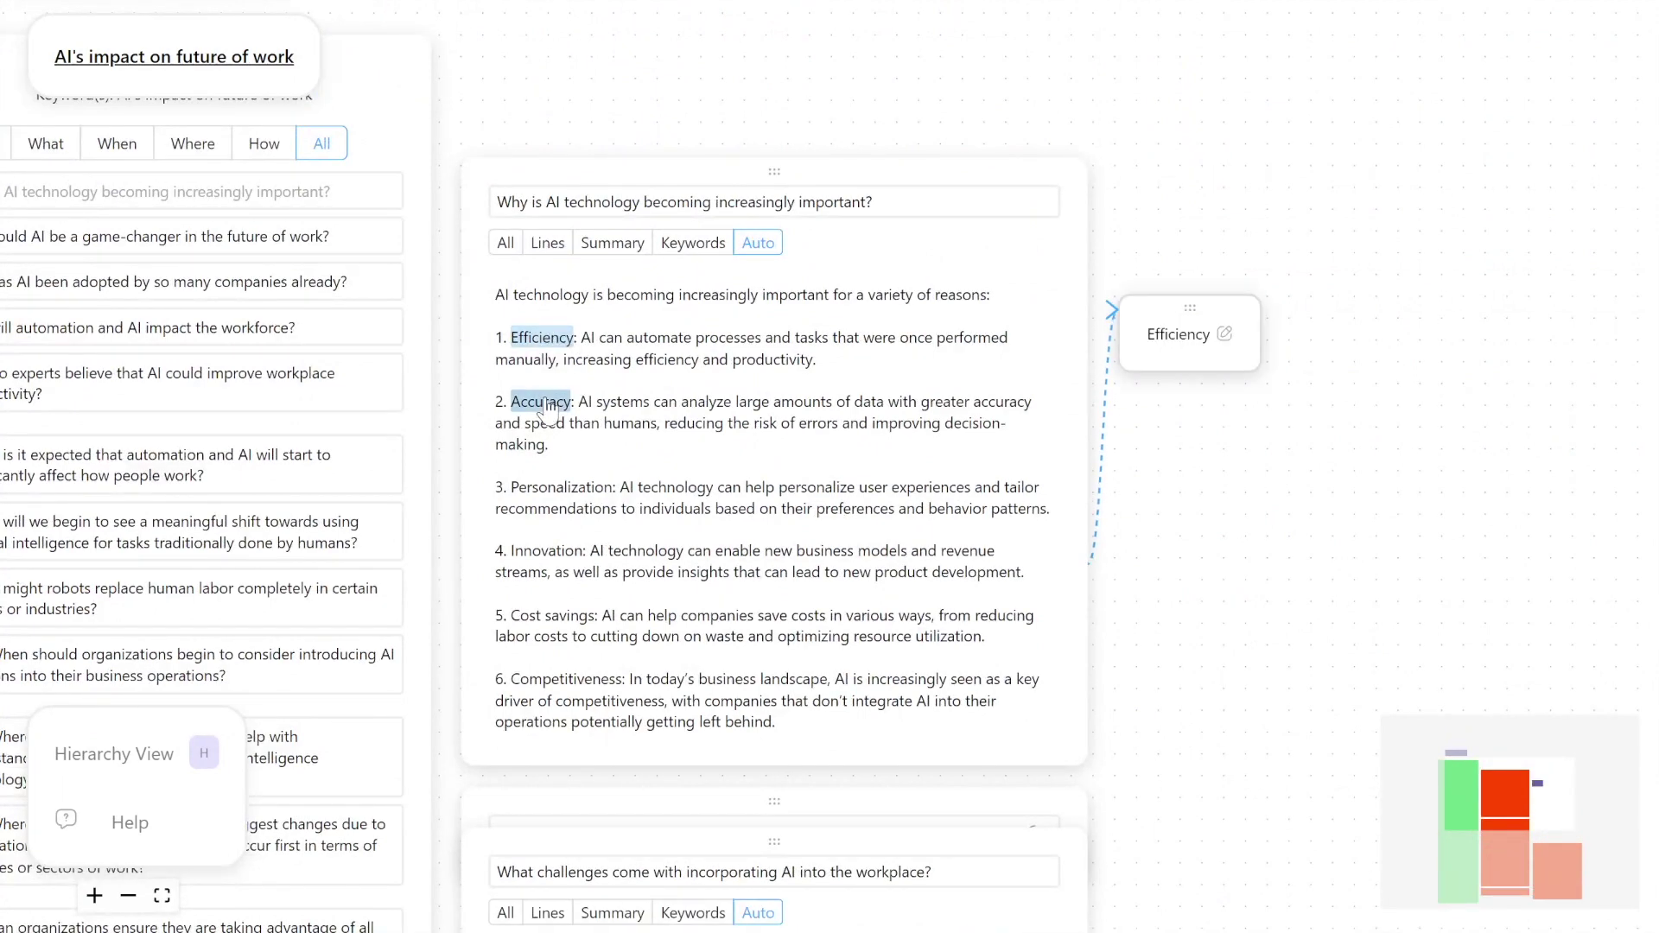
left_click(544, 403)
left_click(546, 489)
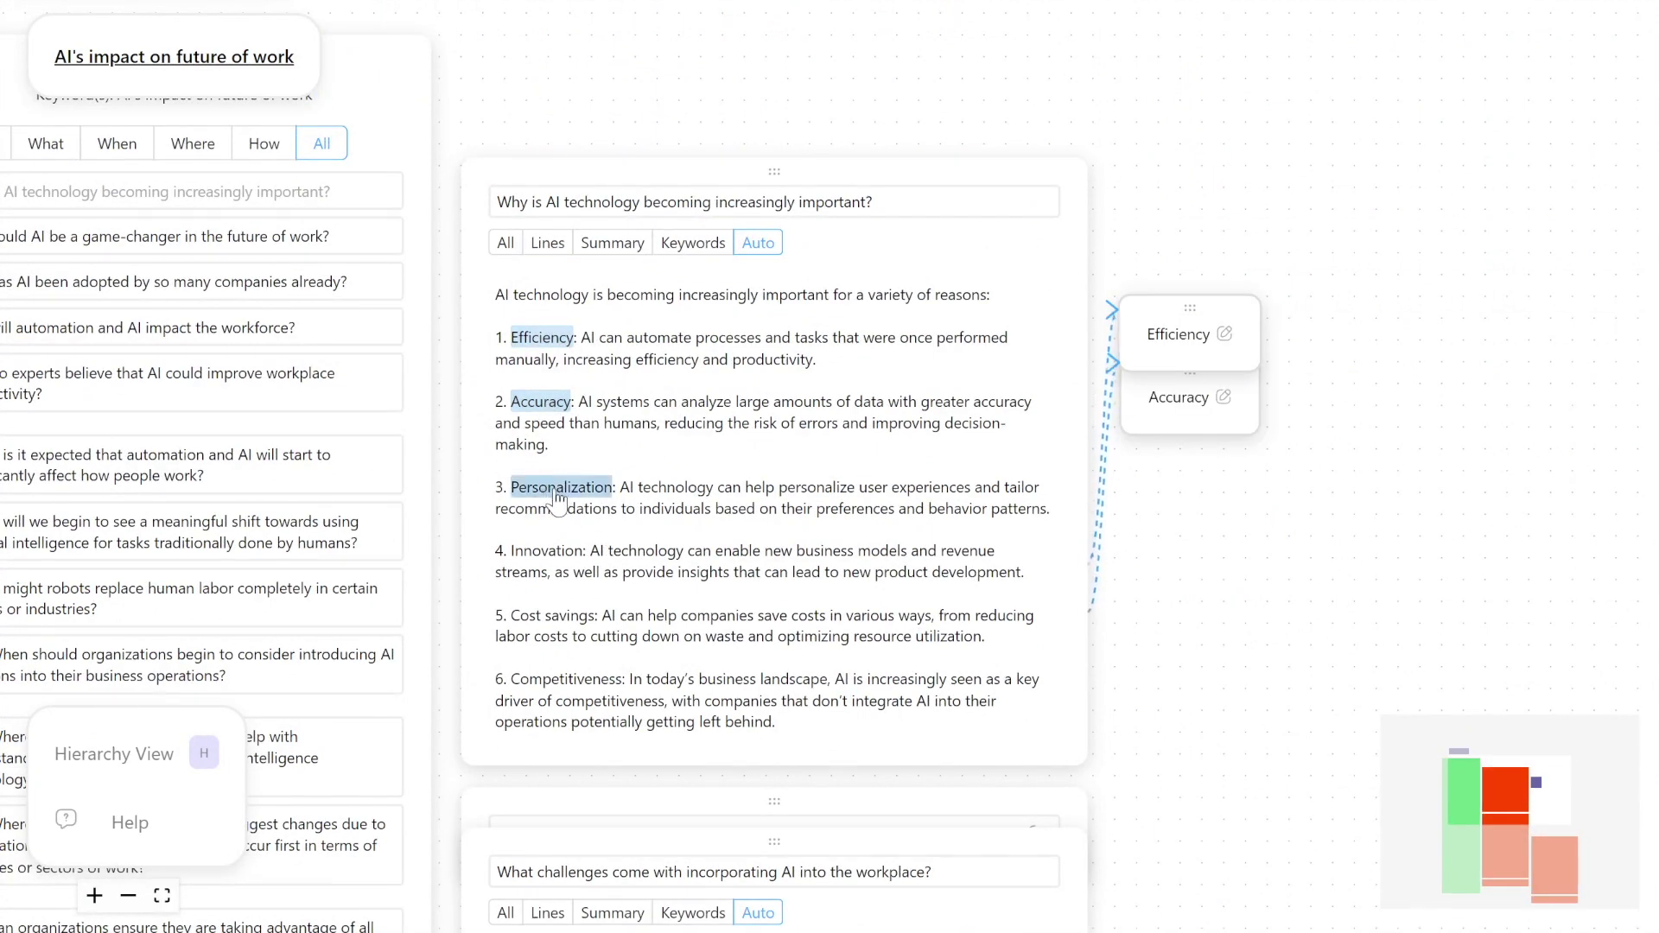
left_click(556, 555)
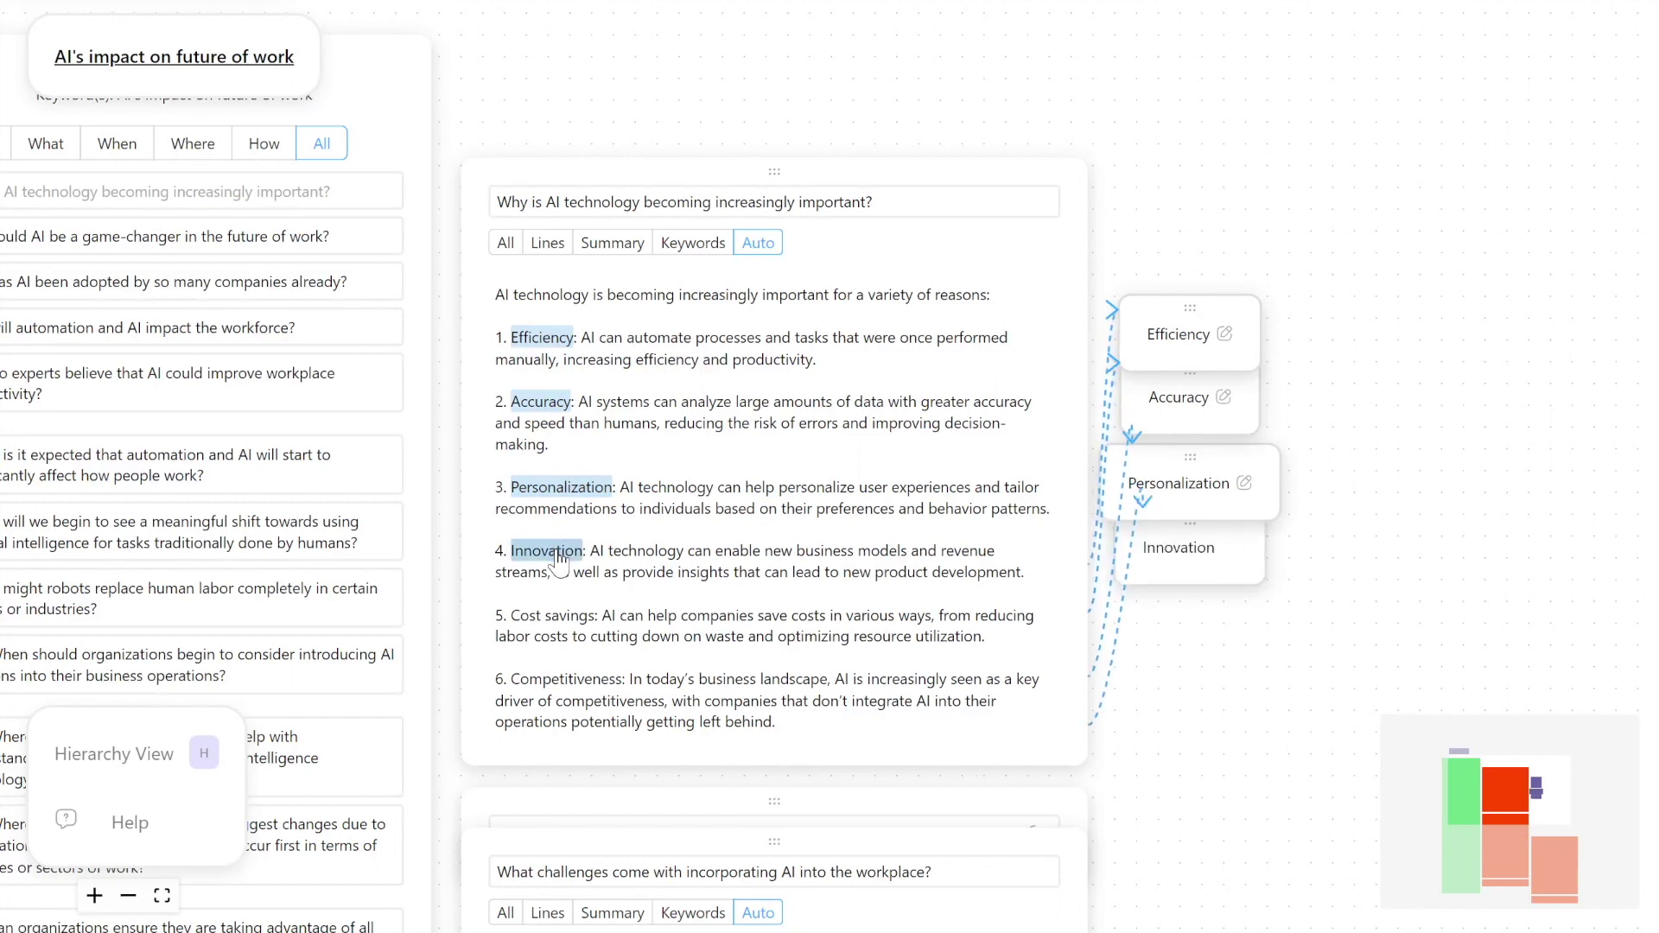
left_click(594, 617)
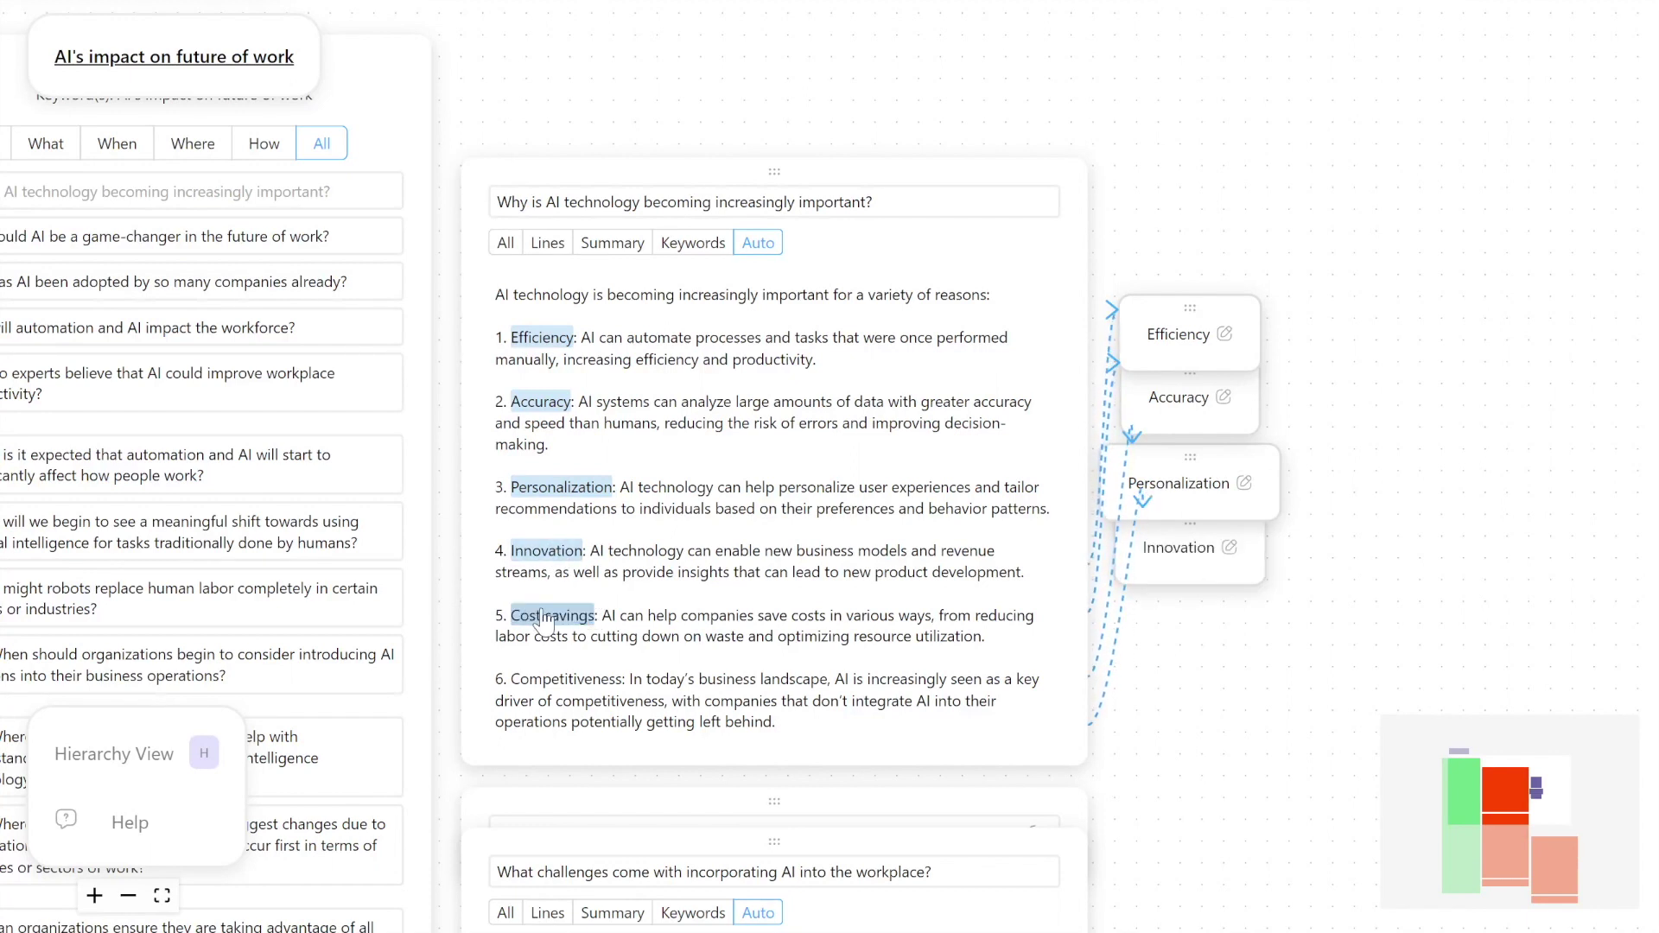
Spread the Efficiency, Accuracy and Personalization nodes apart to the right, then select Personalization and Accuracy together.
left_click_drag(1242, 309, 1502, 202)
left_click_drag(1242, 373, 1530, 337)
left_click_drag(1214, 458, 1538, 466)
scroll(1546, 415, "right", 5)
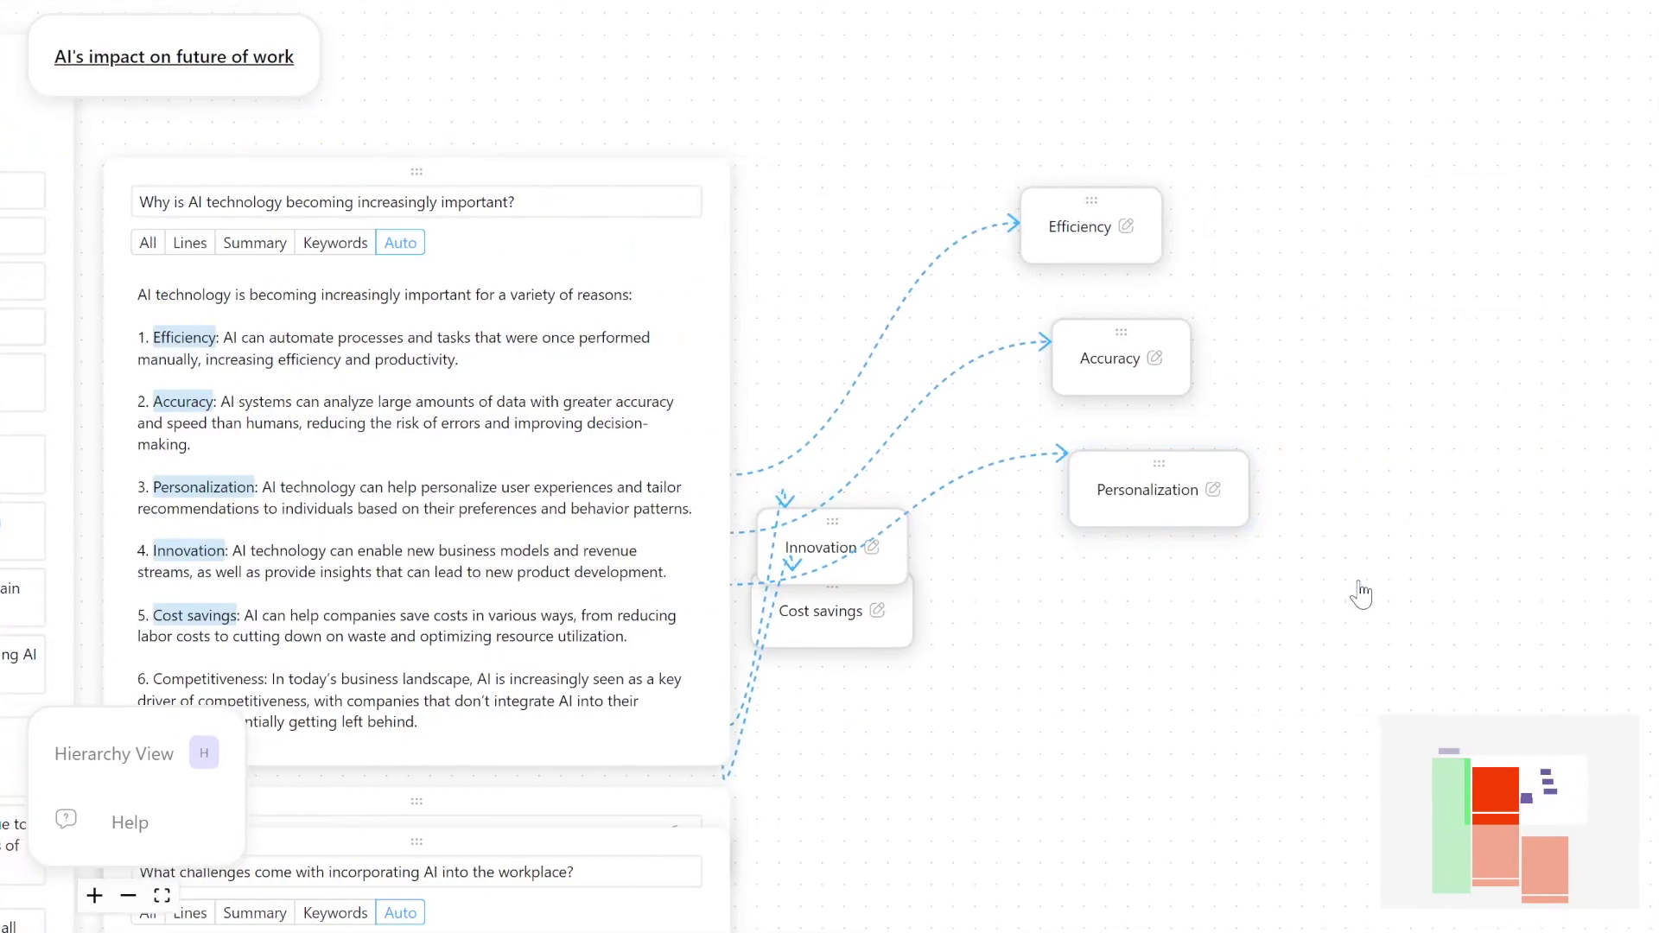
left_click_drag(1414, 585, 1135, 372)
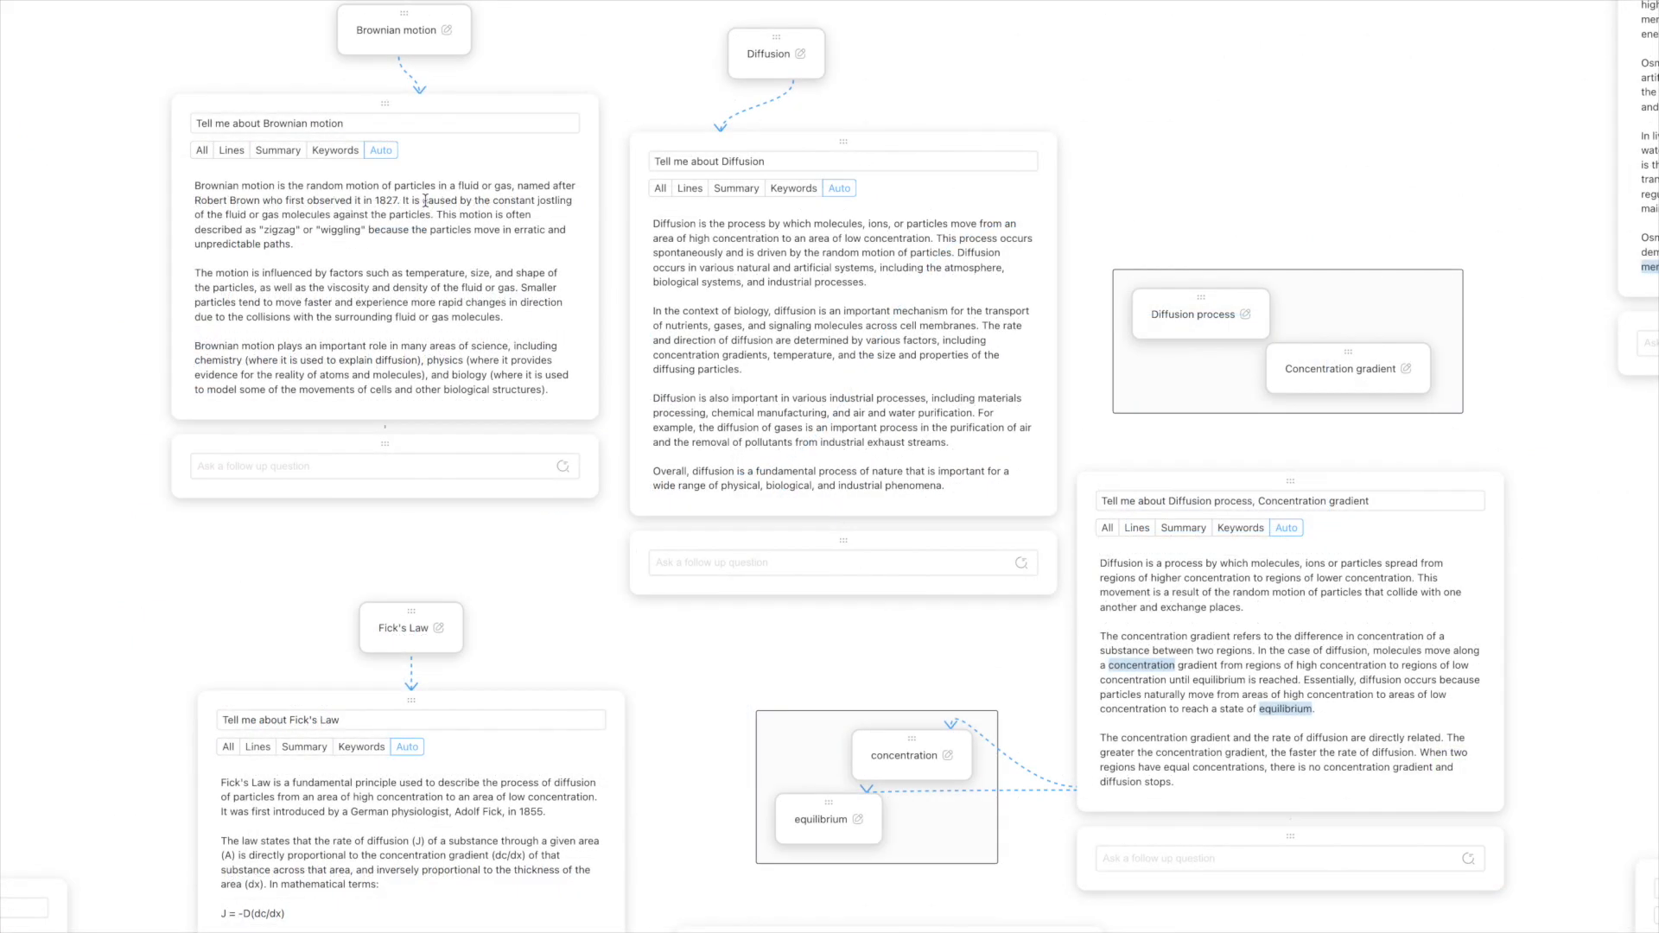
scroll(425, 201, "down", 5)
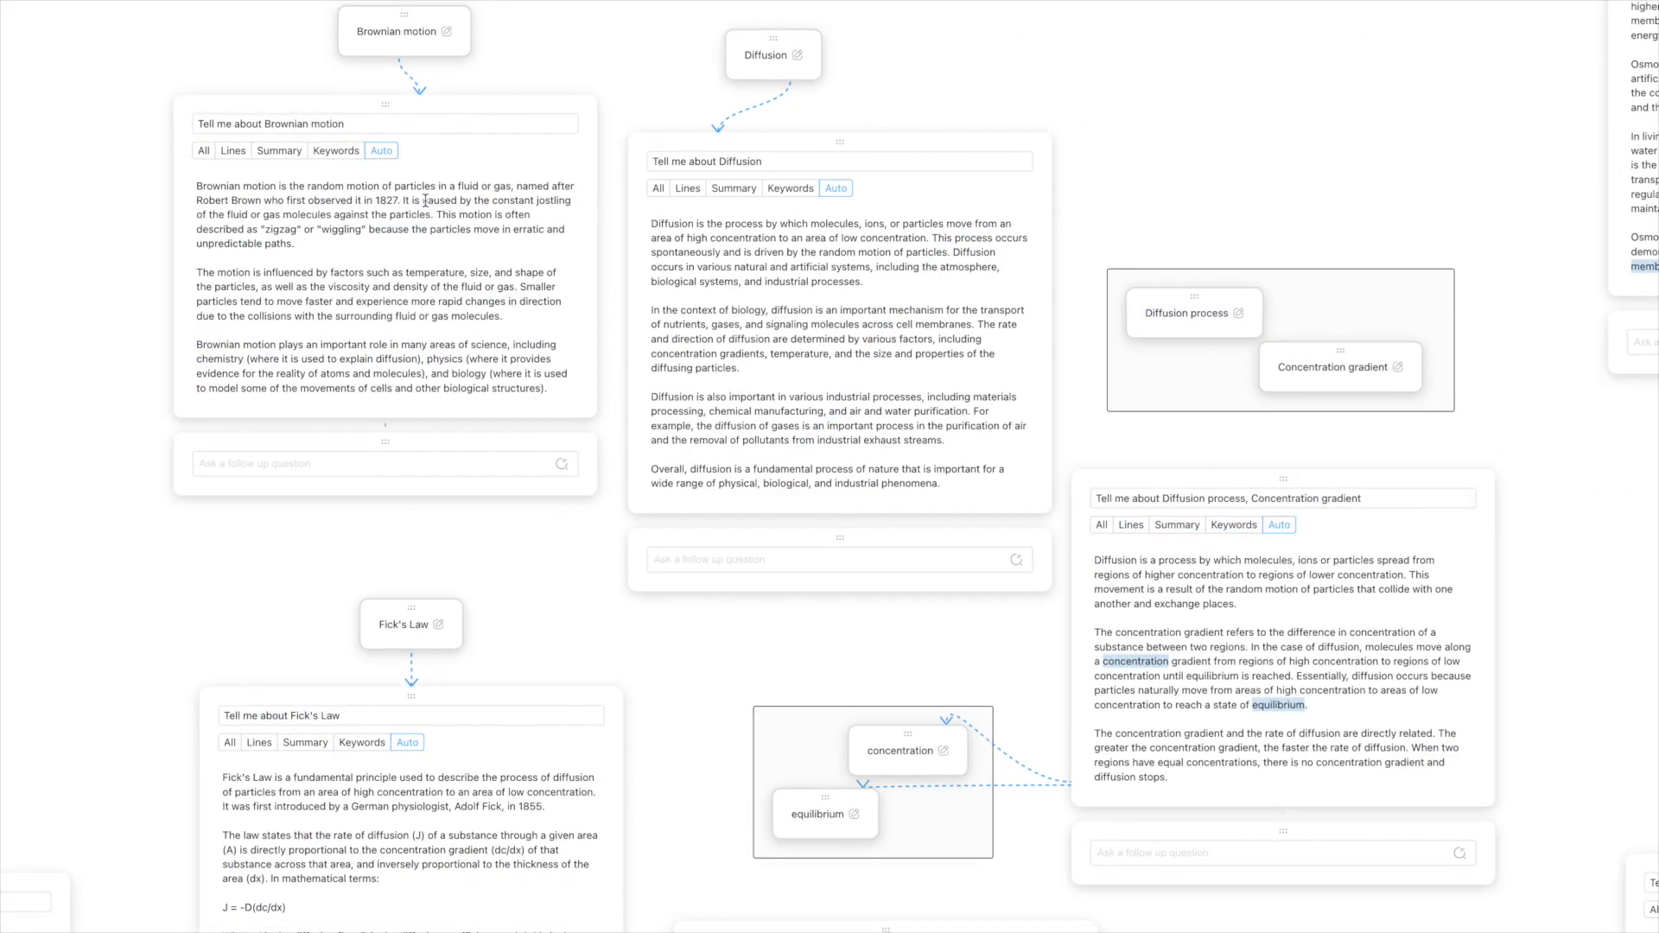
scroll(425, 200, "down", 5)
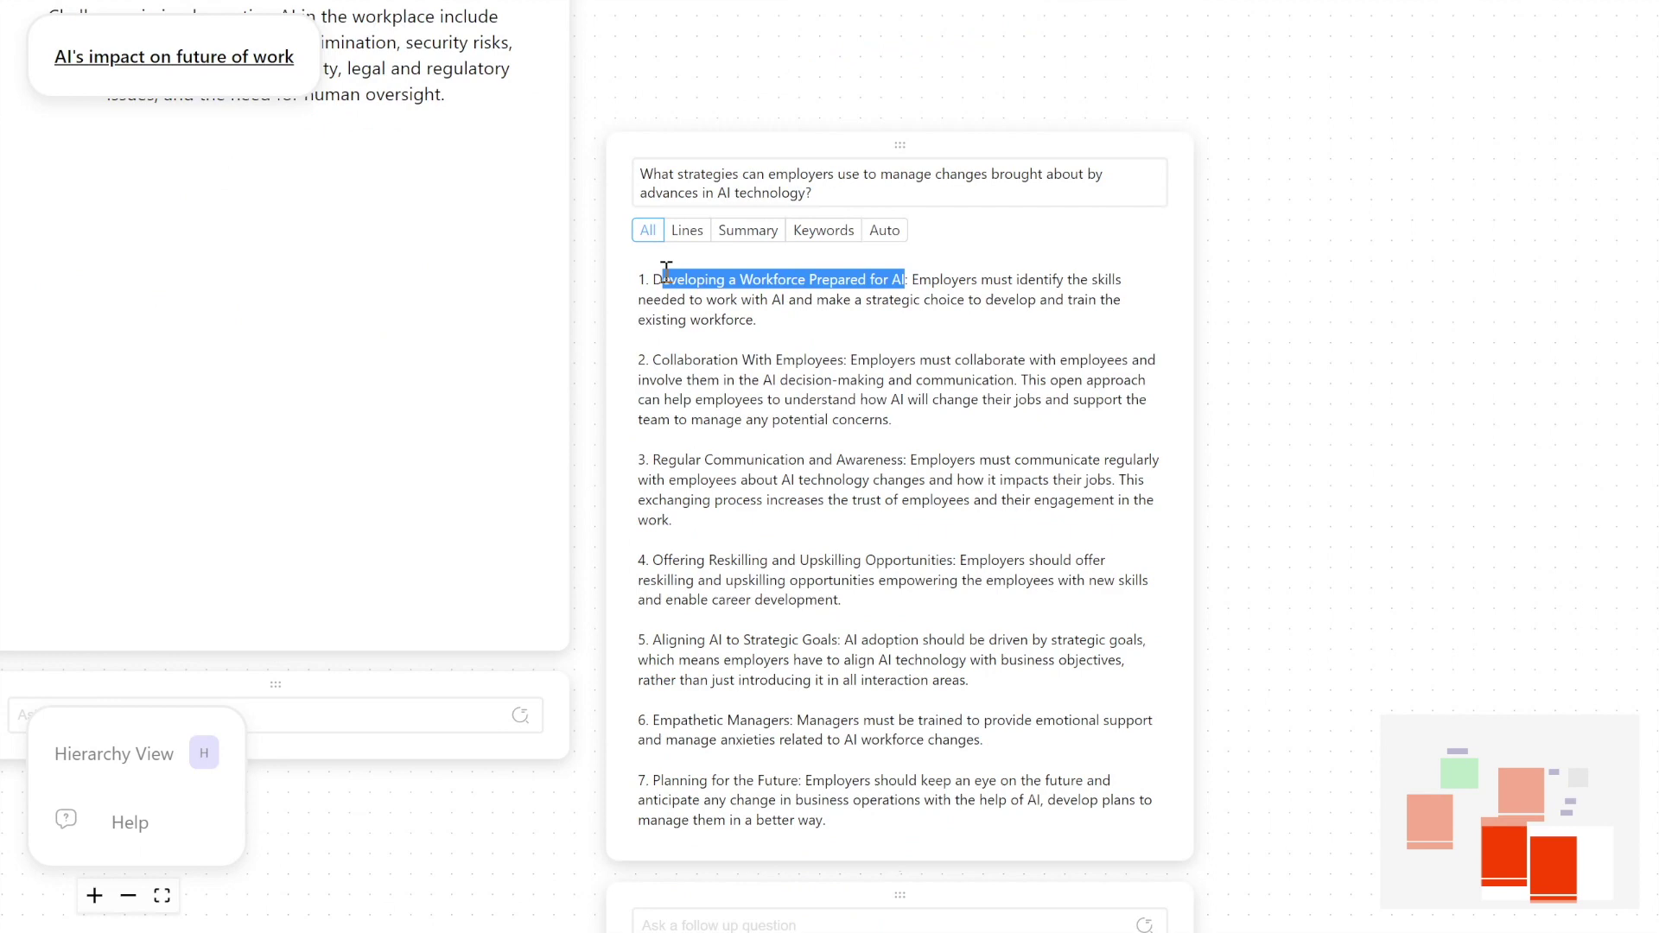
Pull 'Developing a Workforce Prepared for AI' out as a node, then open it and Empathetic Managers as sub-maps.
left_click_drag(651, 269, 653, 274)
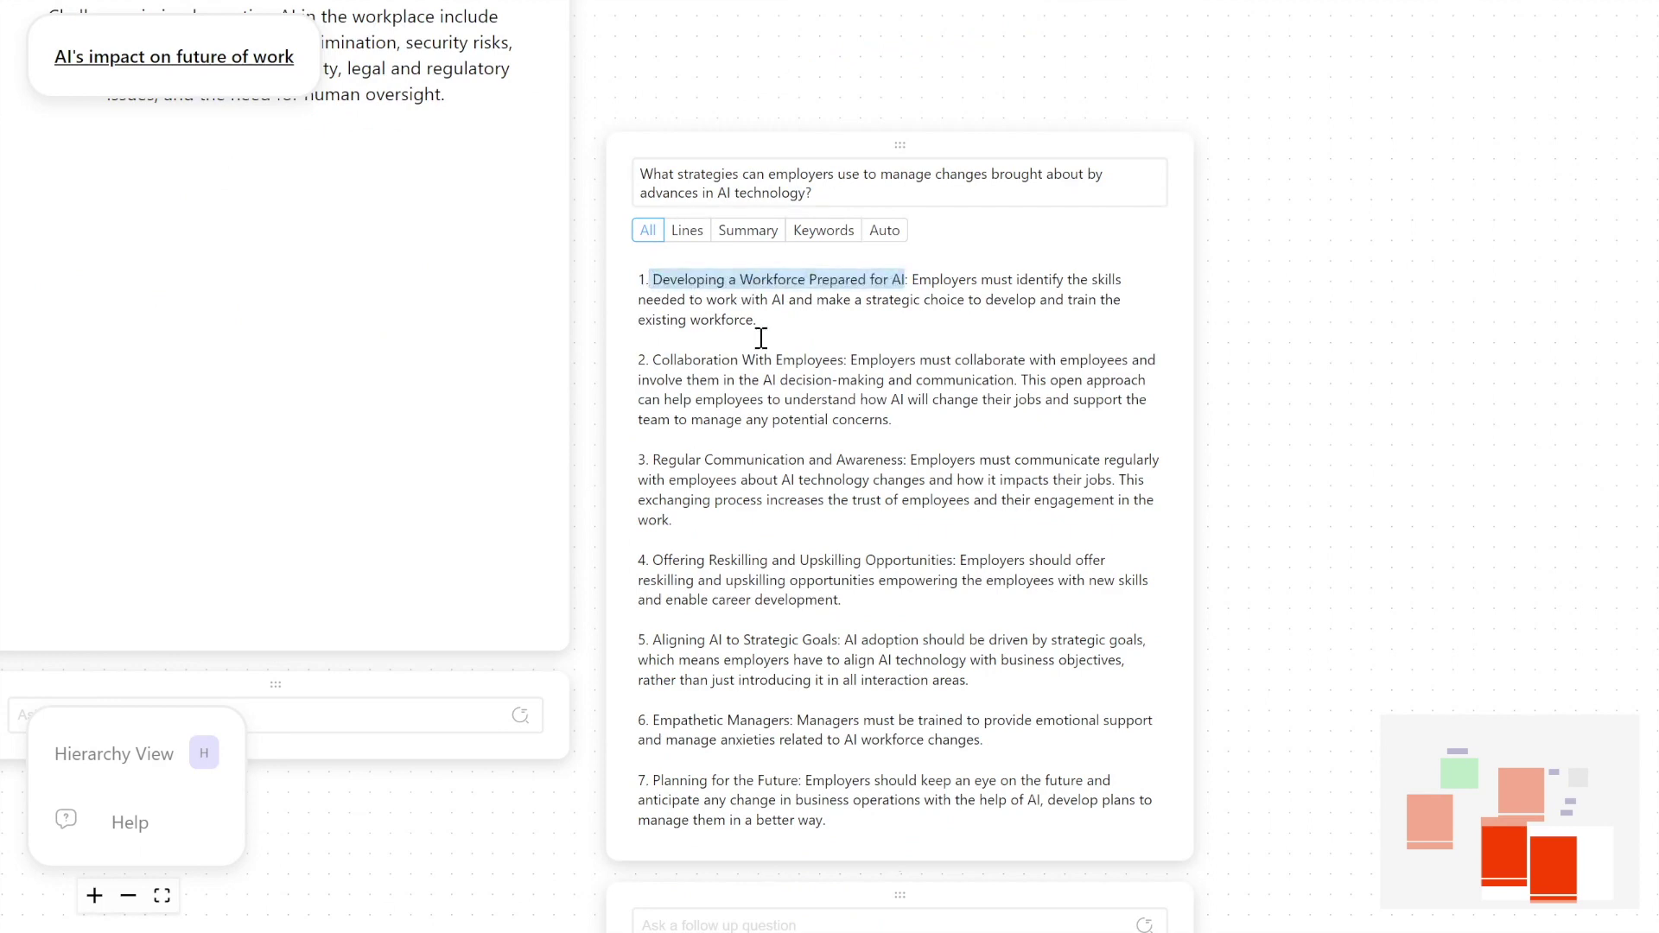
left_click_drag(834, 285, 1365, 281)
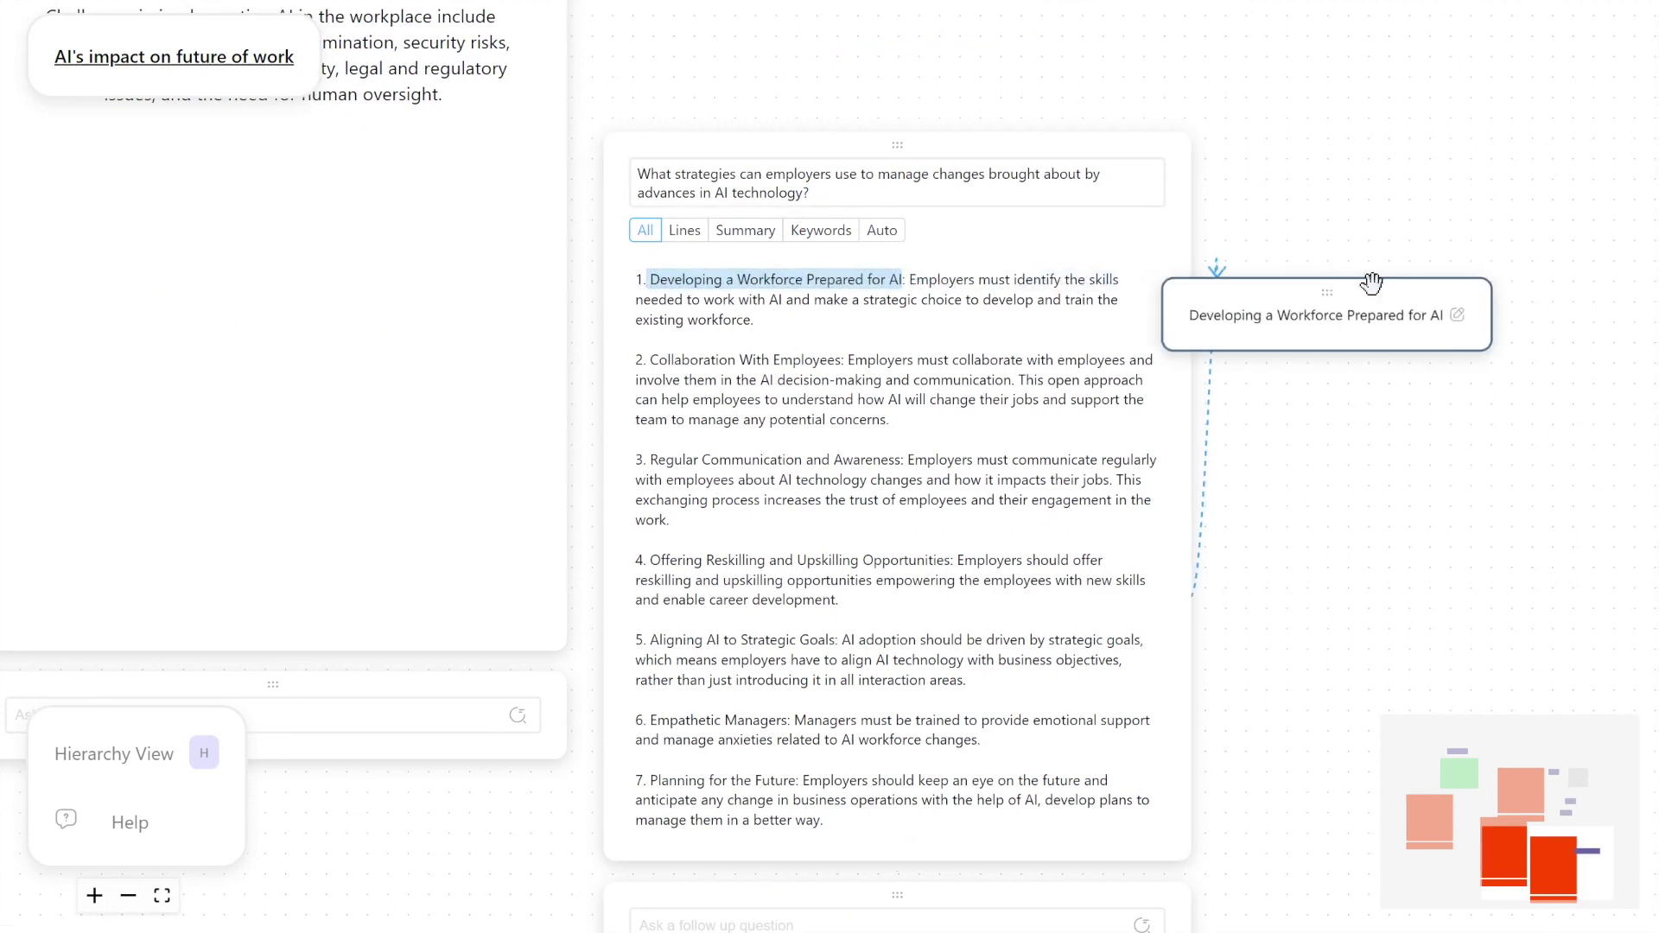
left_click_drag(996, 284, 1229, 270)
left_click(1243, 309)
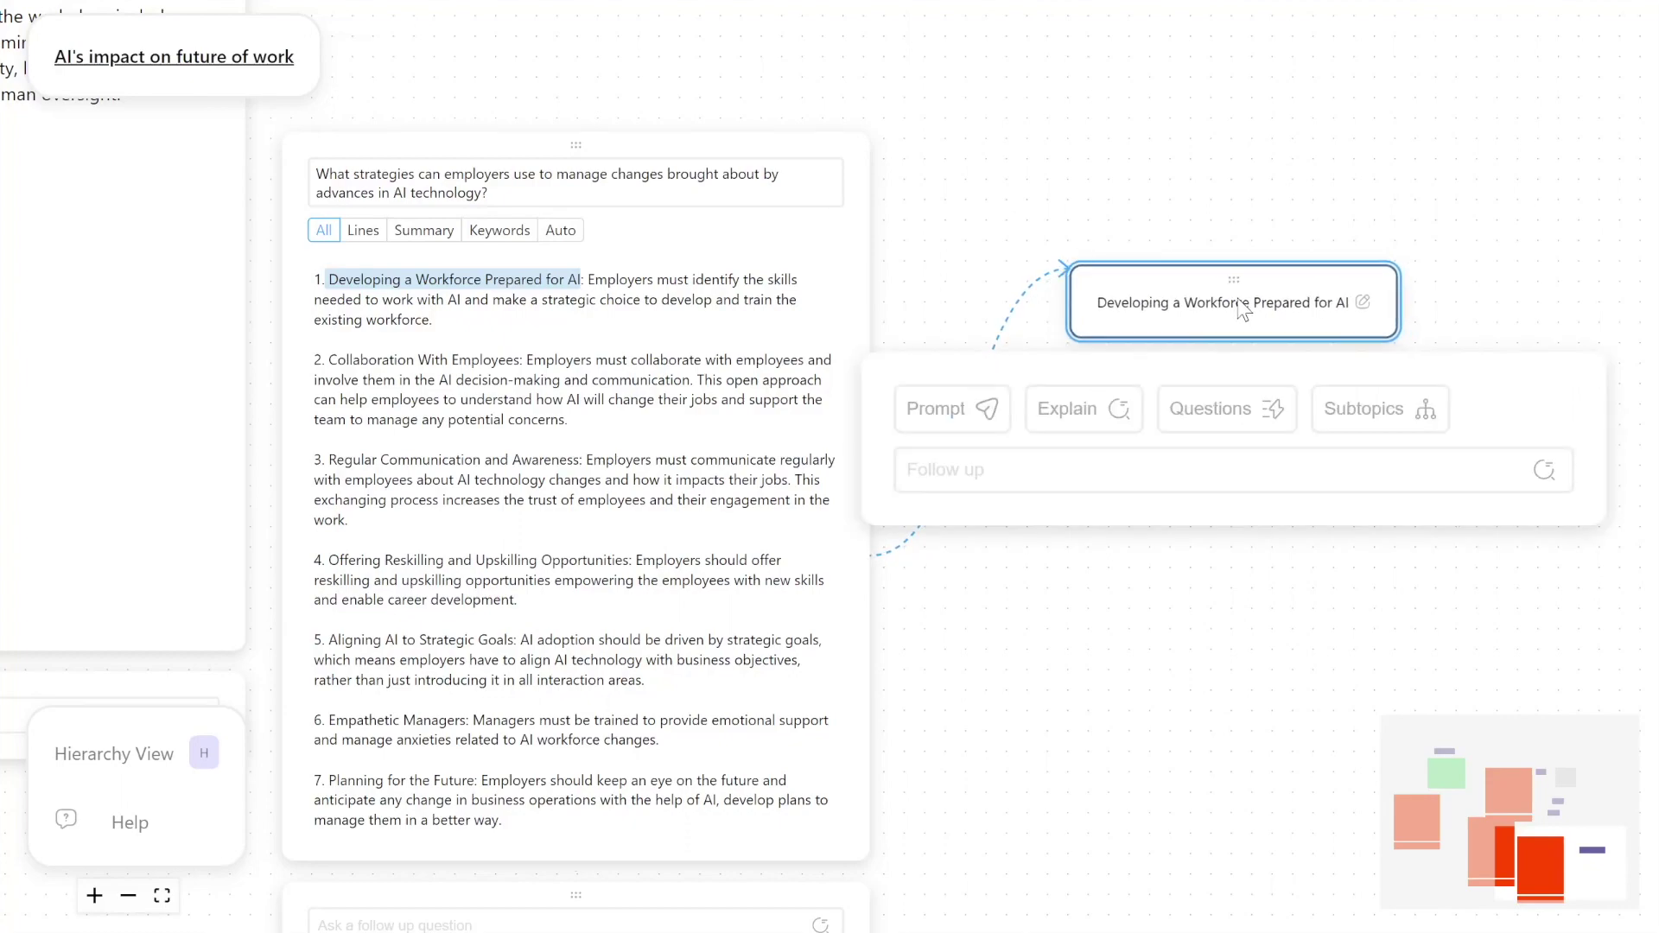
double_click(1243, 309)
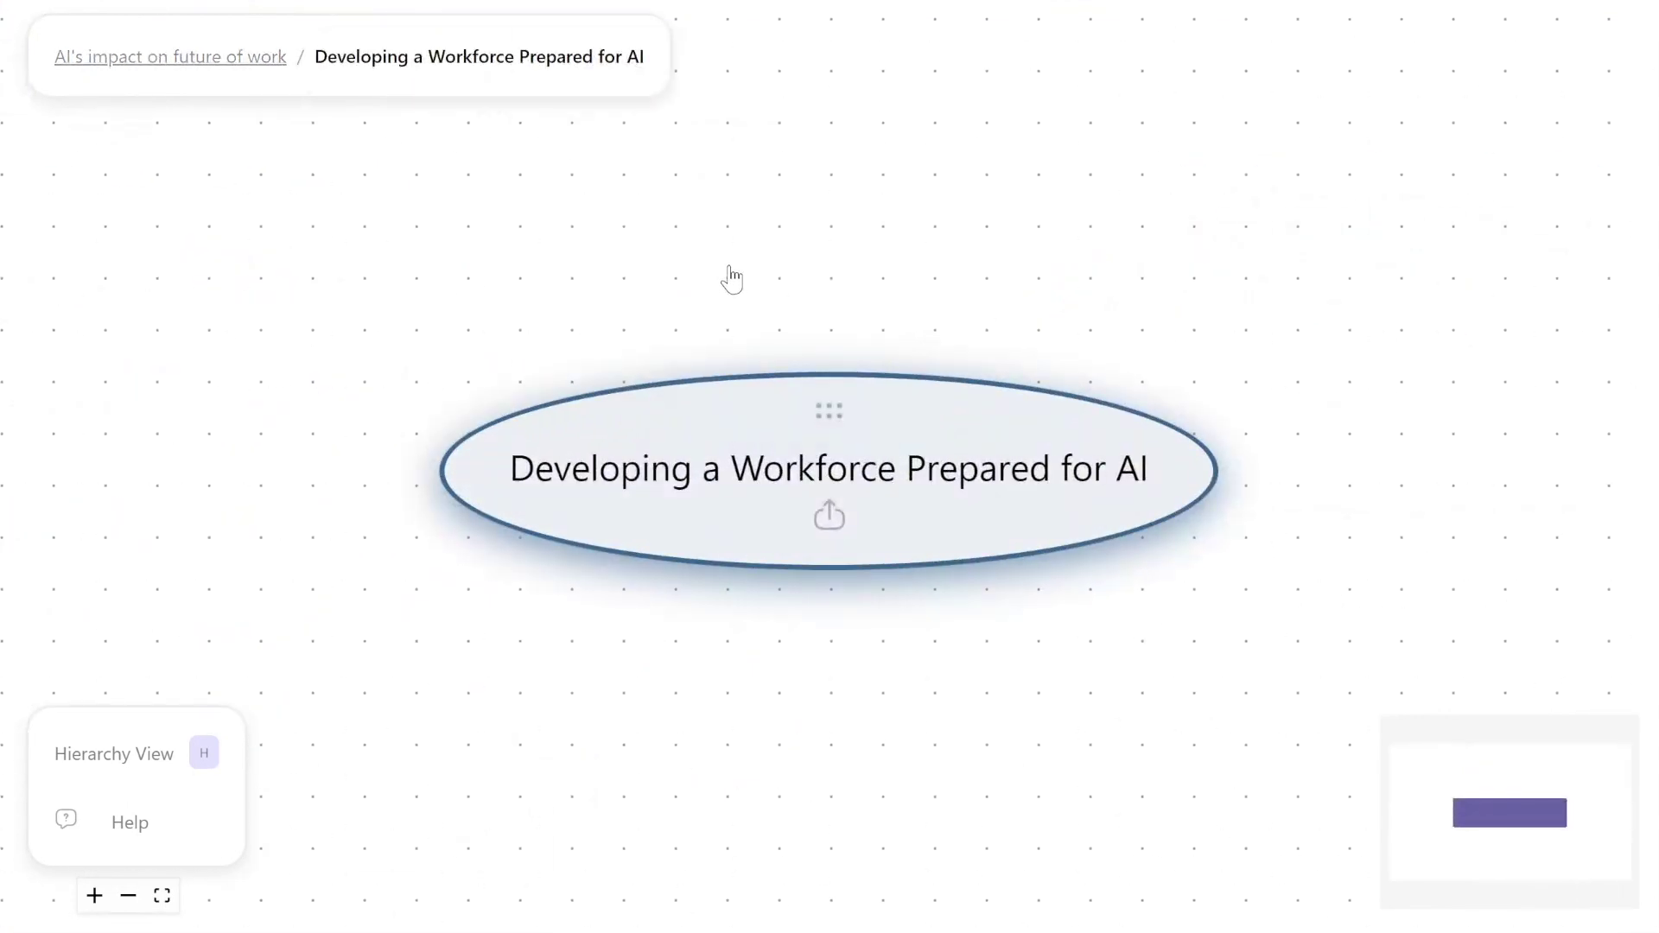
left_click(1173, 442)
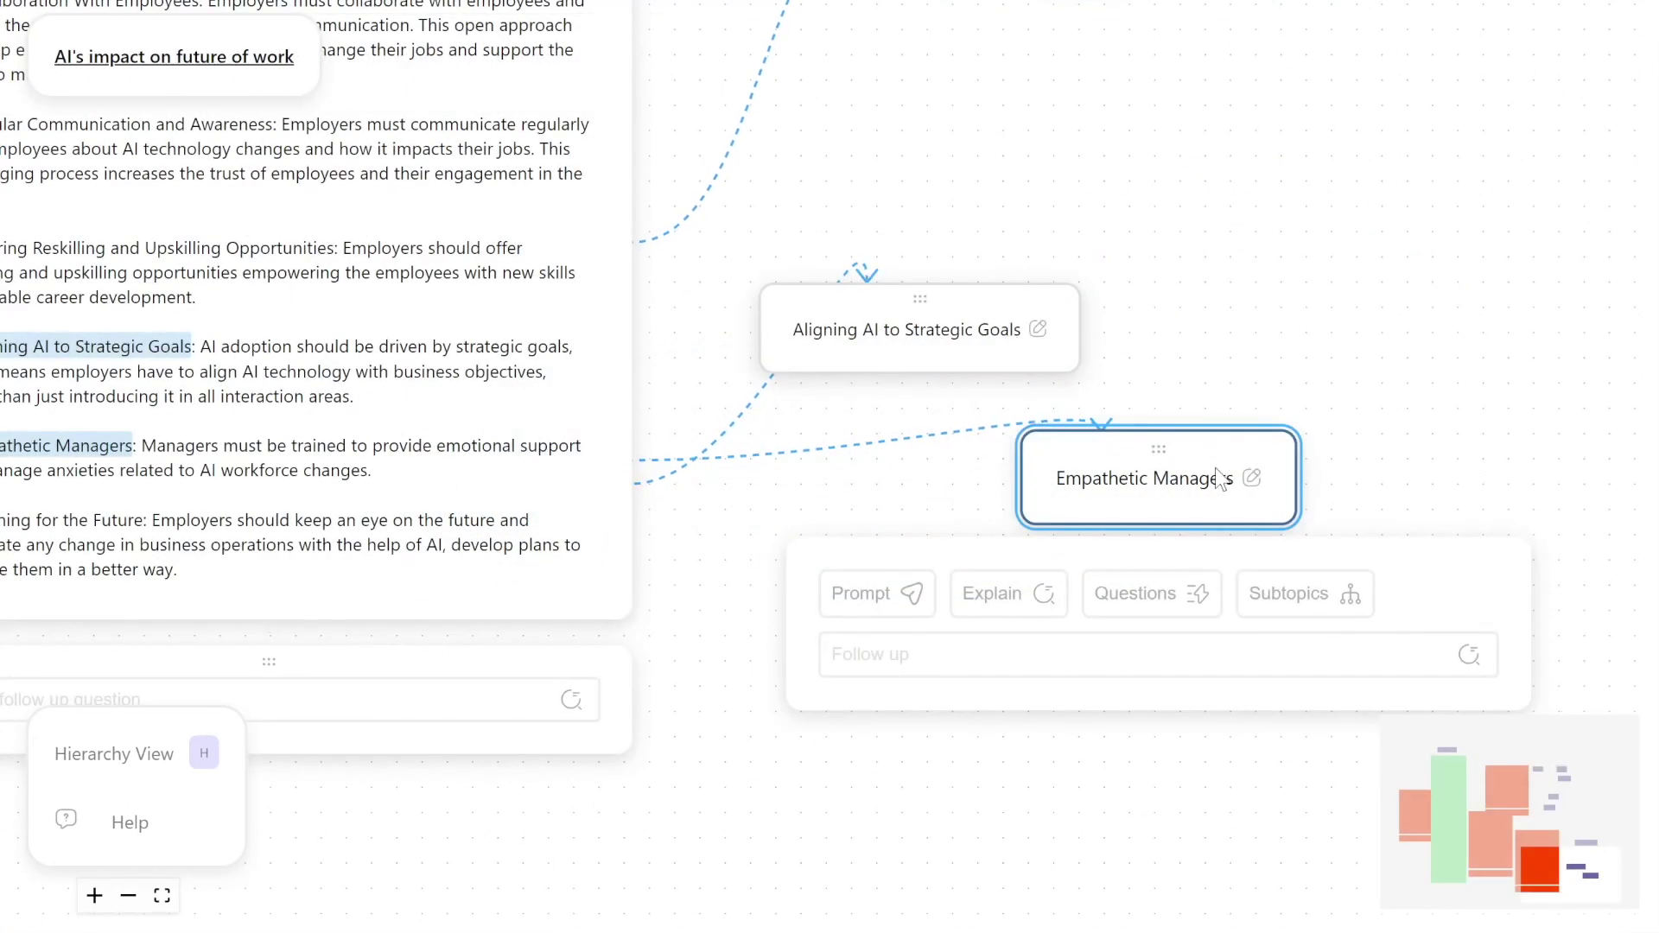
double_click(1145, 488)
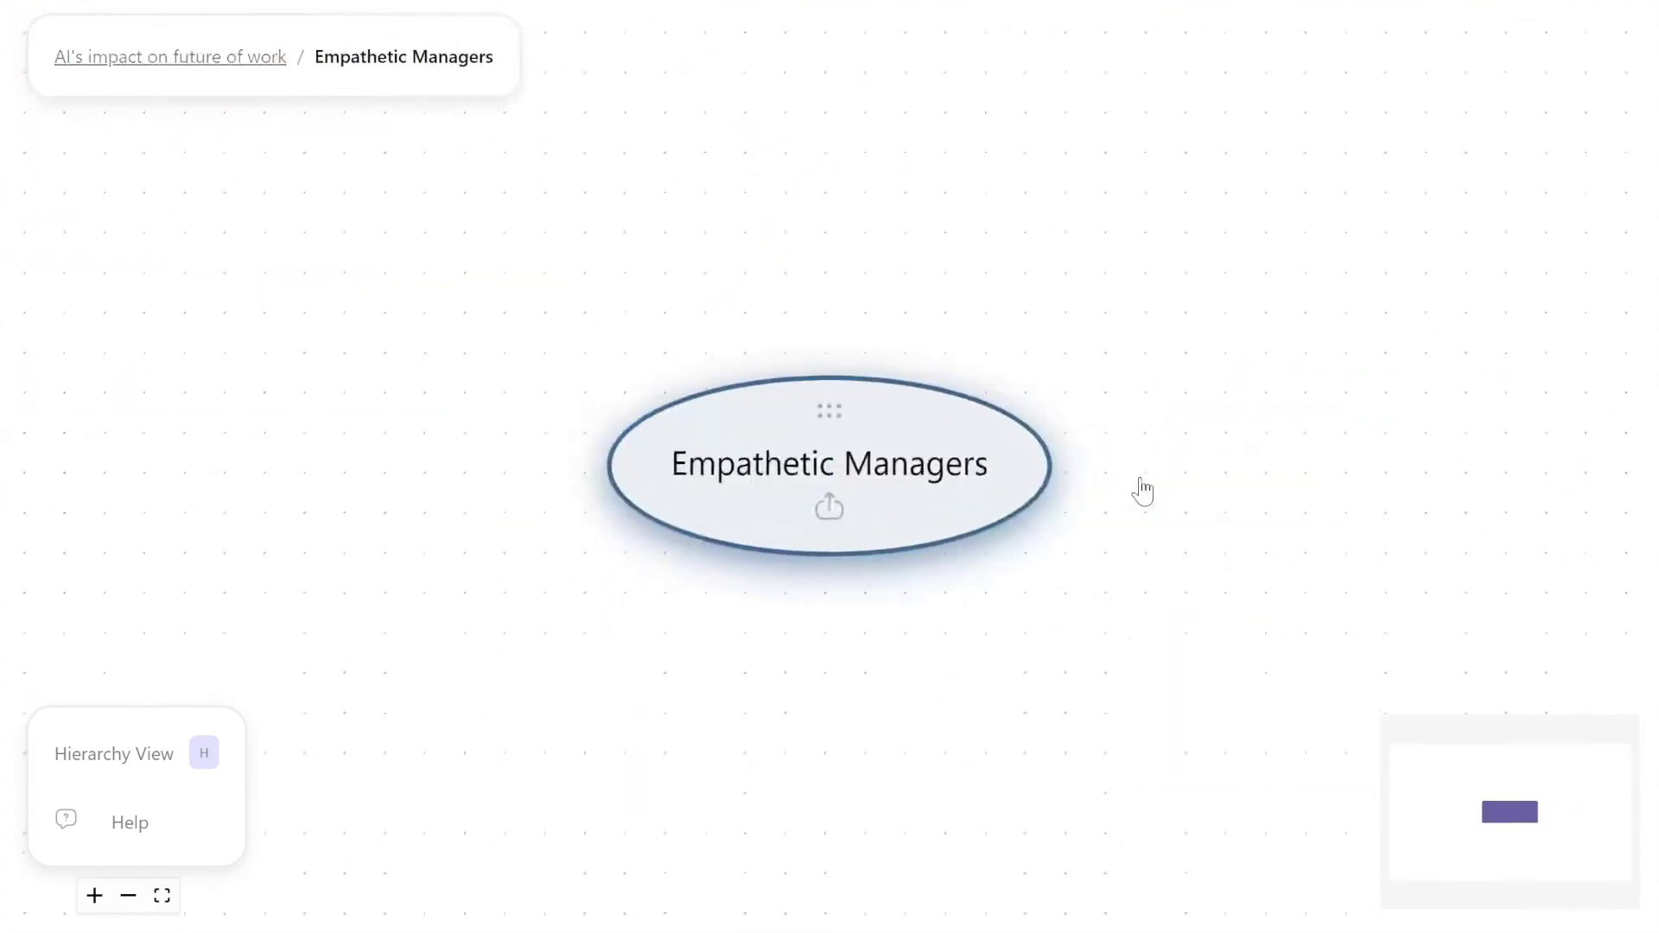
In Hierarchy View, generate a subtopic under Developing a Workforce Prepared for AI and open AI Ethics Education.
left_click(158, 755)
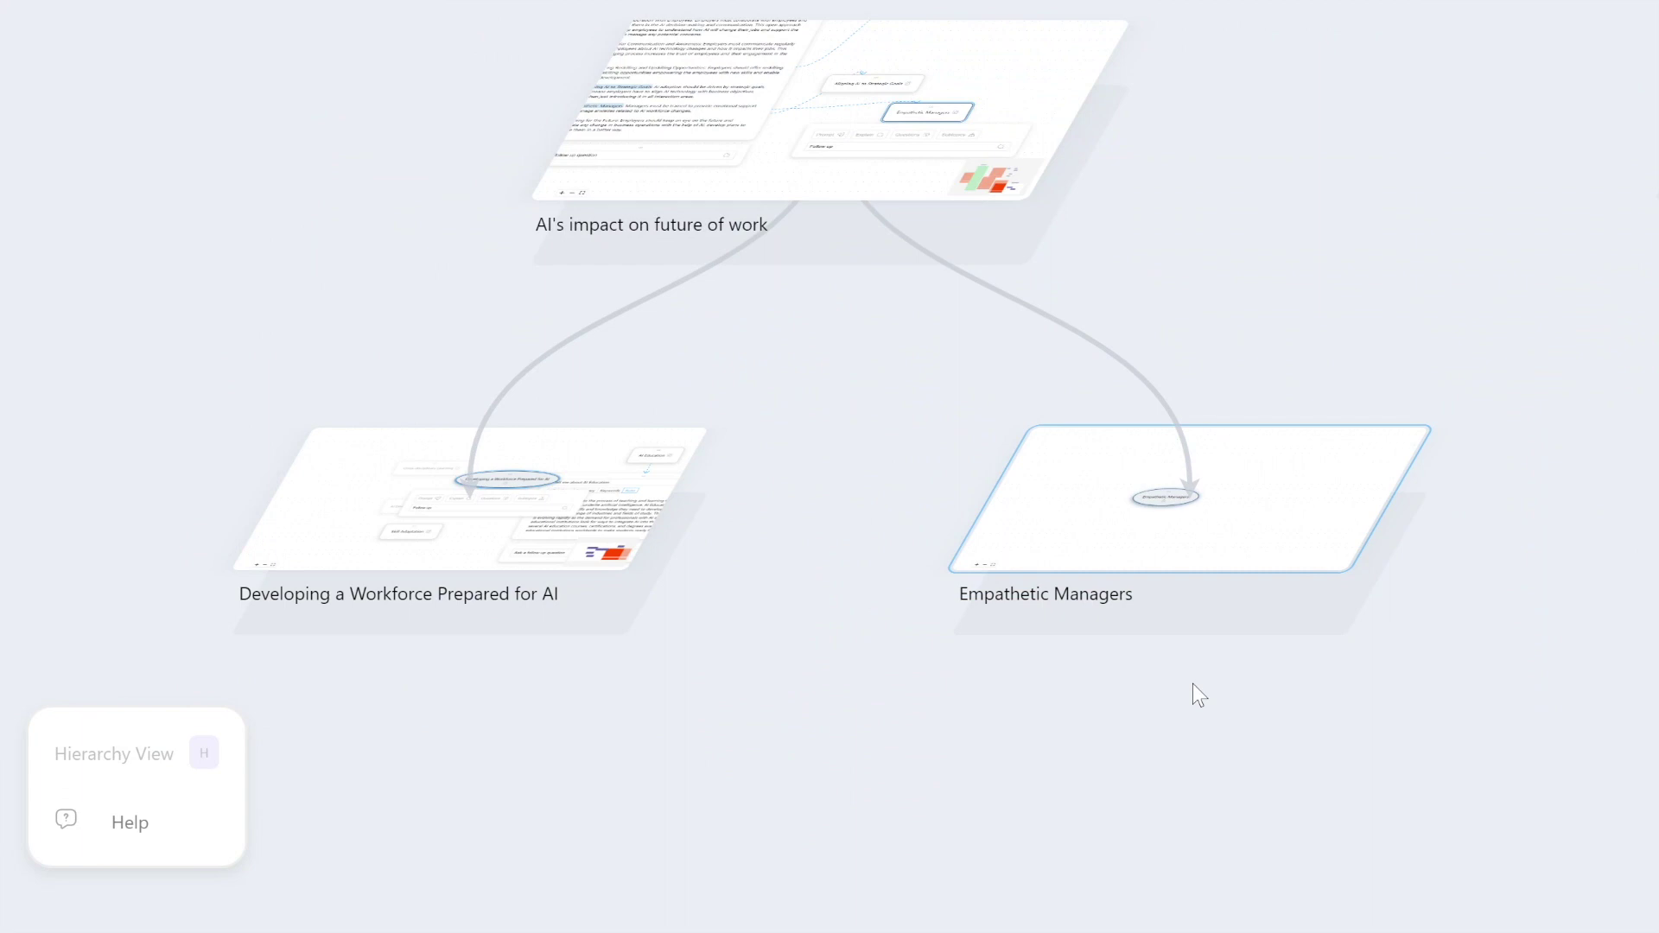
mouse_move(1291, 620)
left_click(596, 635)
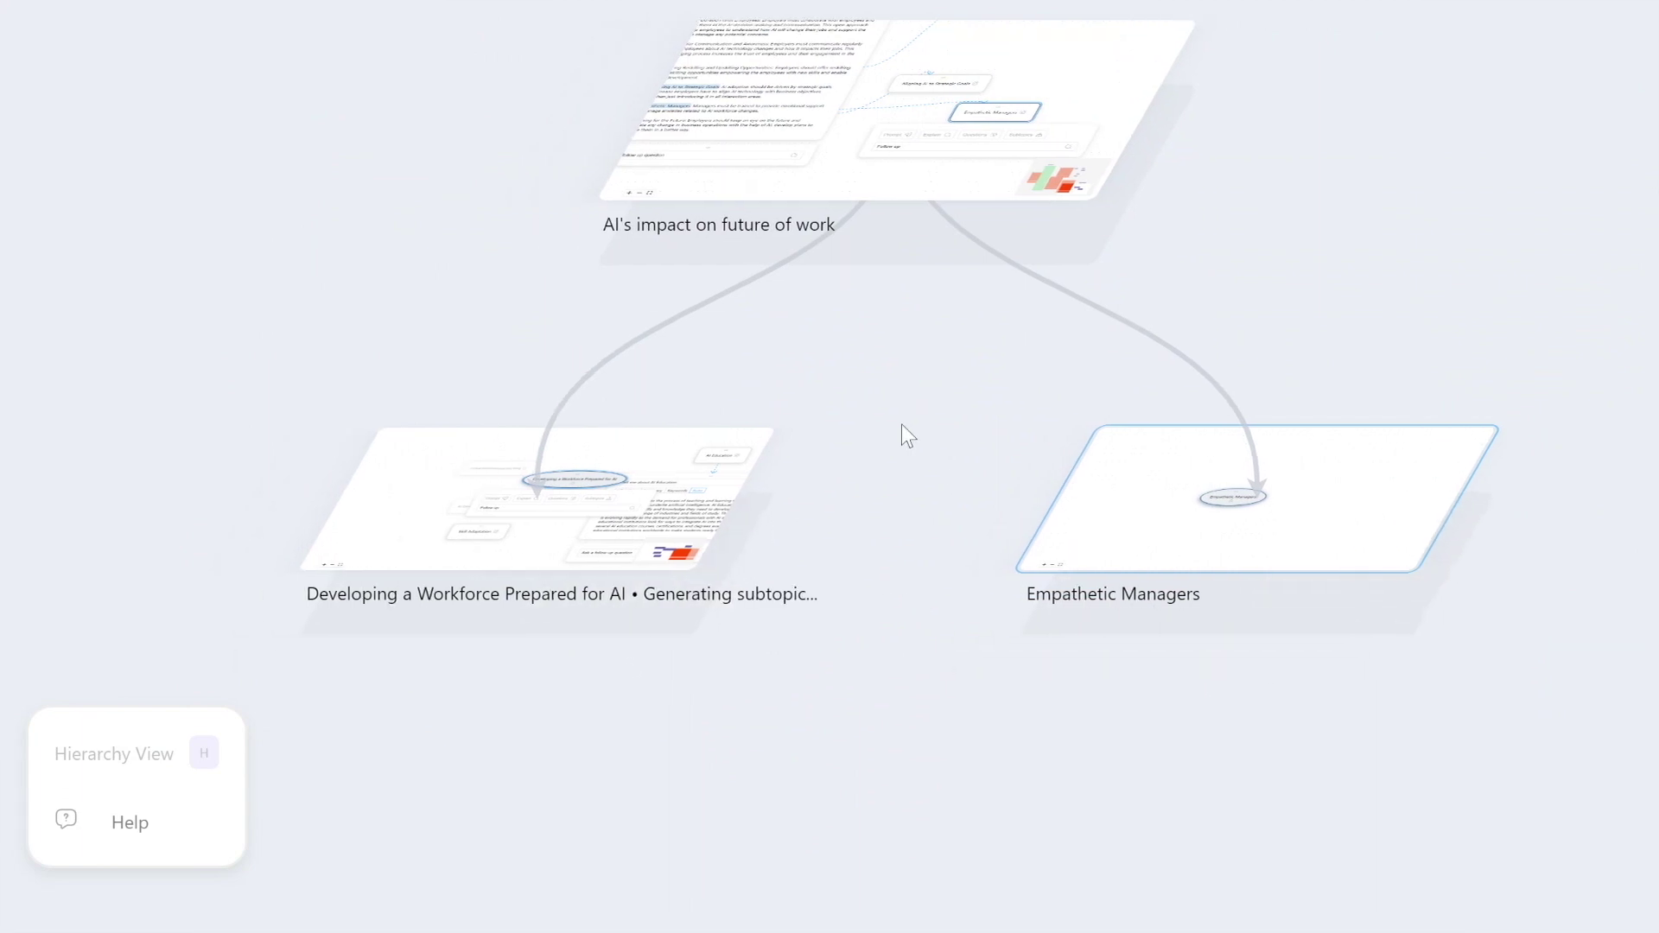
scroll(901, 424, "down", 2)
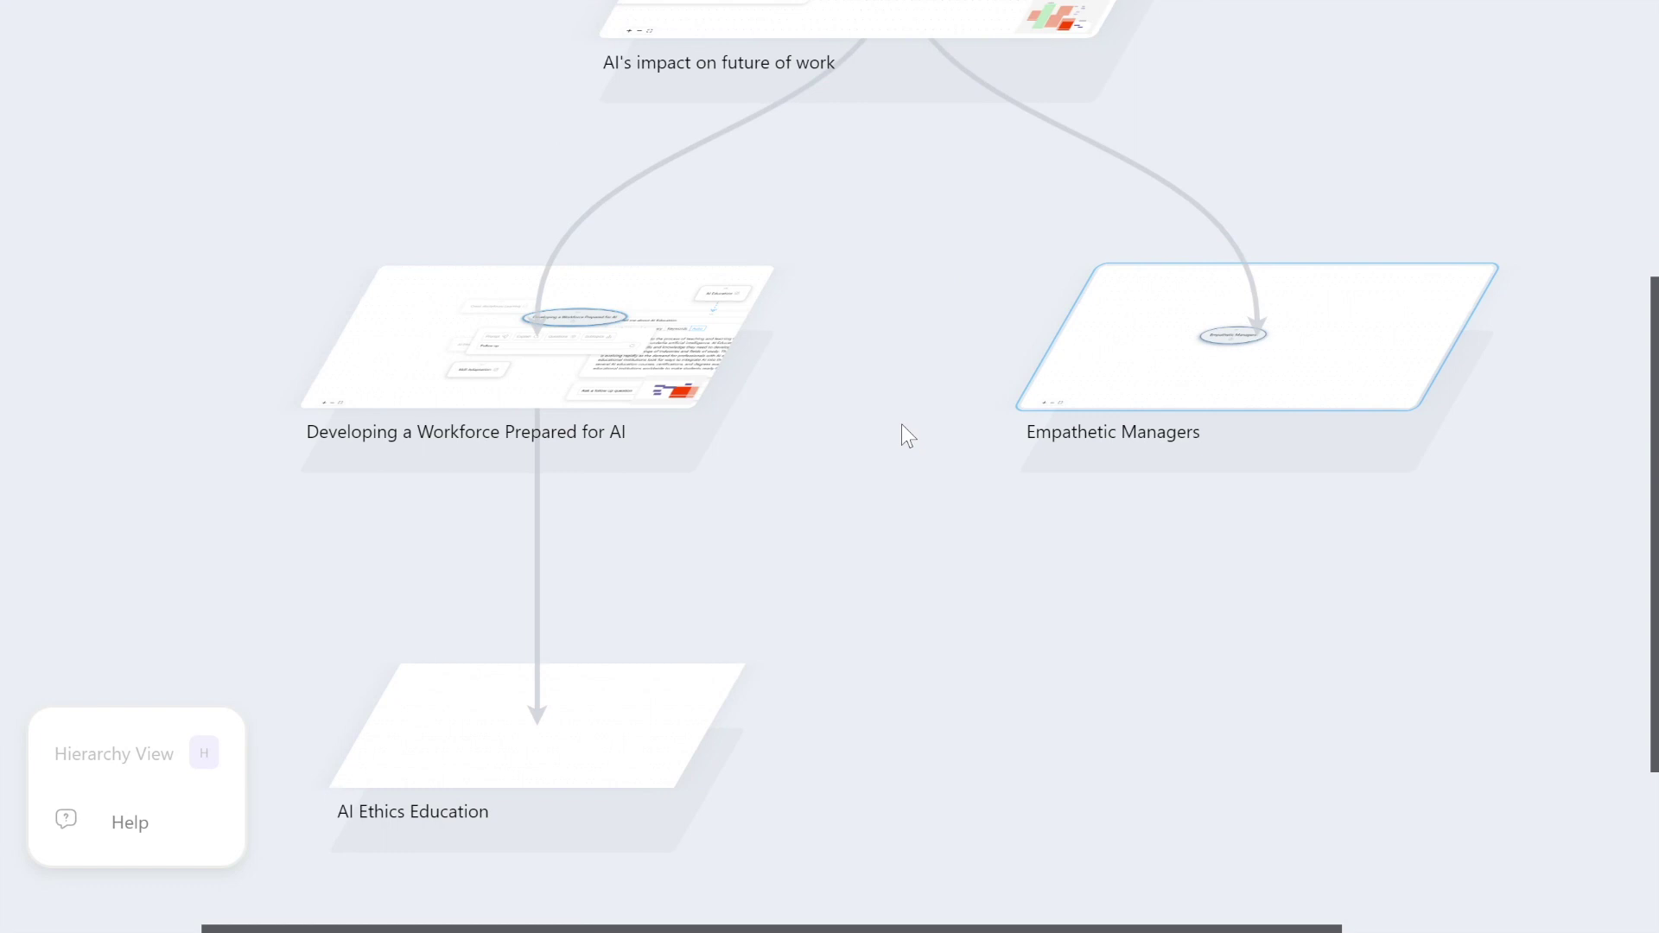
left_click(602, 733)
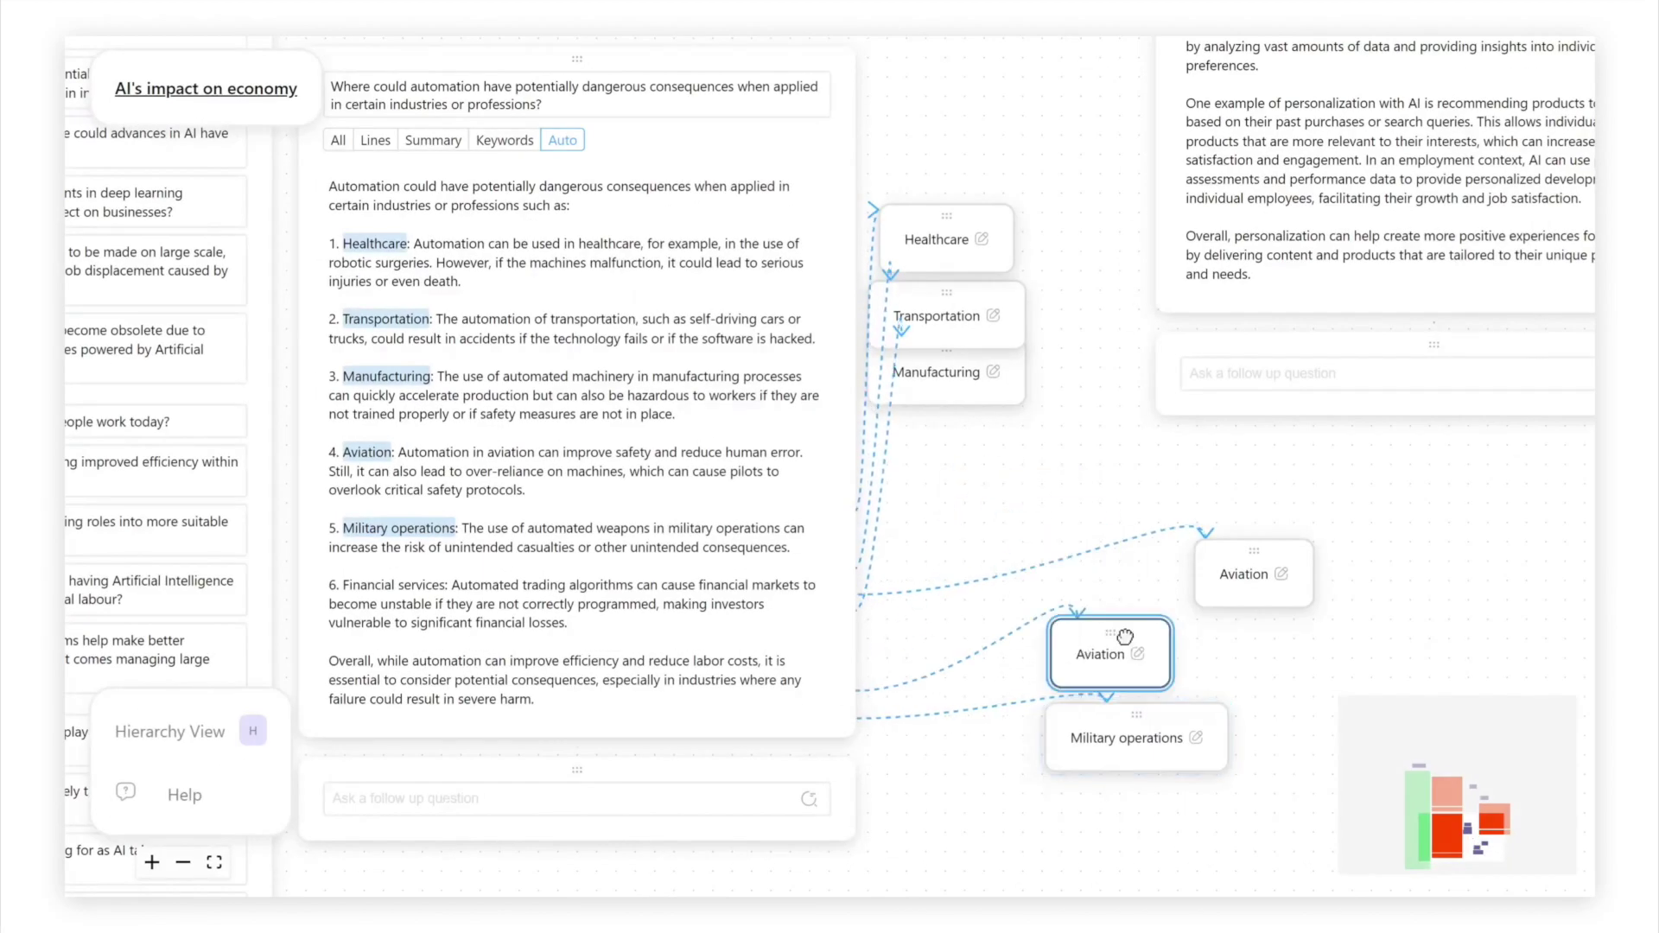
scroll(1436, 636, "down", 3)
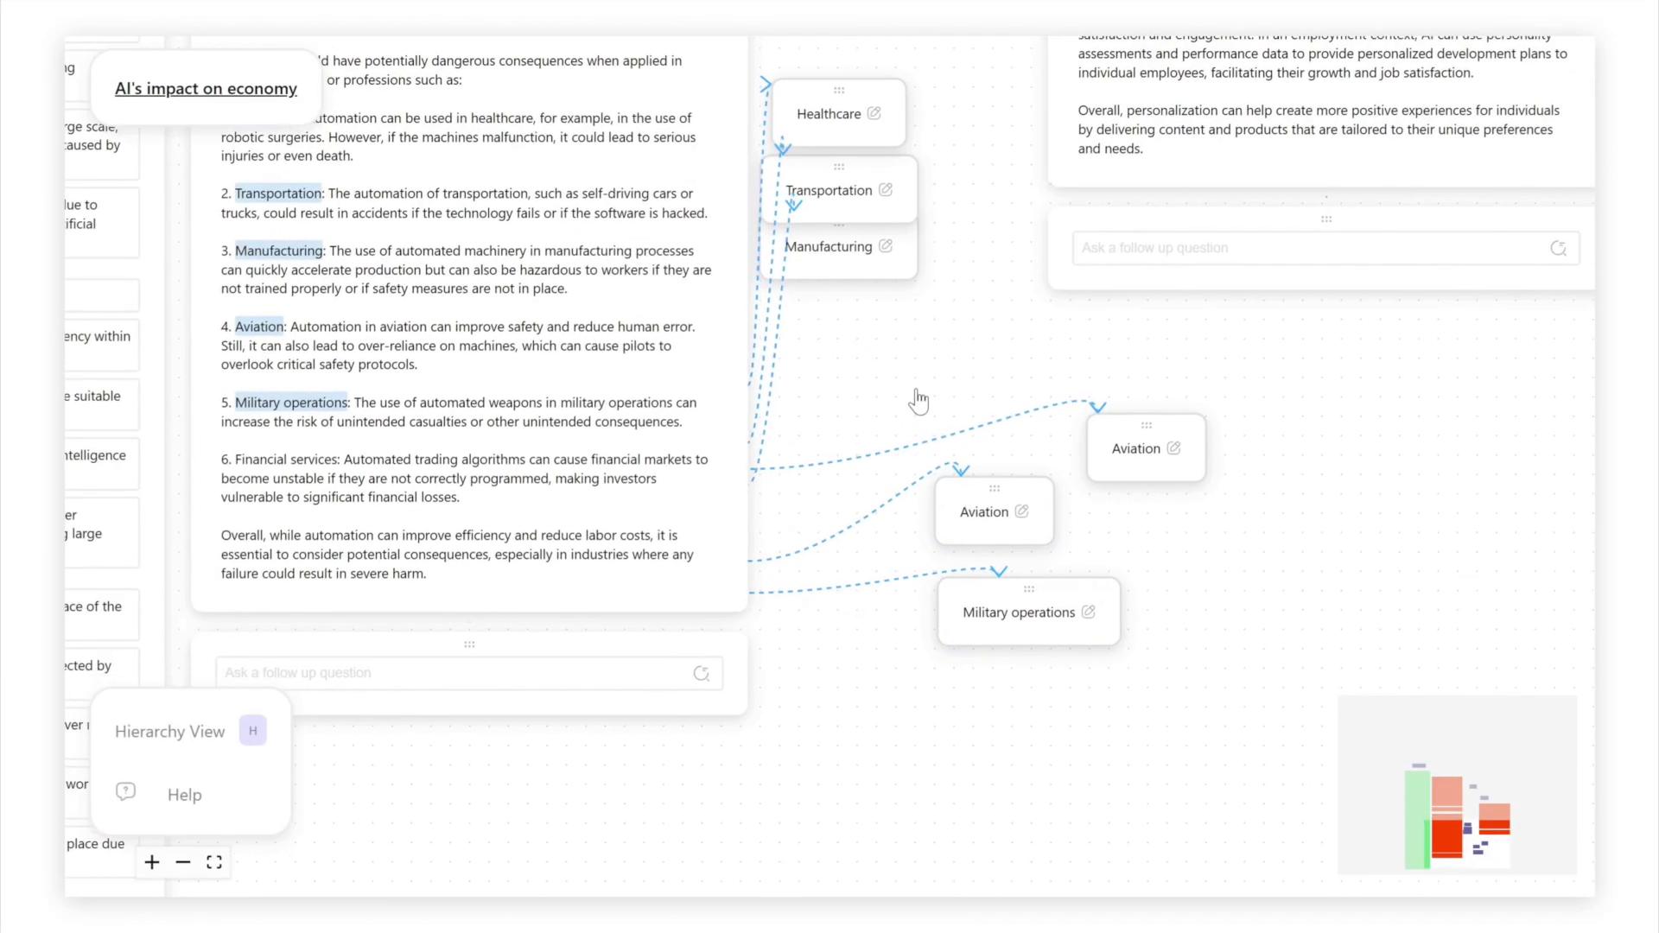
Frame both Aviation nodes and Military operations as a group, and move Transportation onto open canvas.
left_click_drag(917, 400, 1296, 715)
left_click(1106, 388)
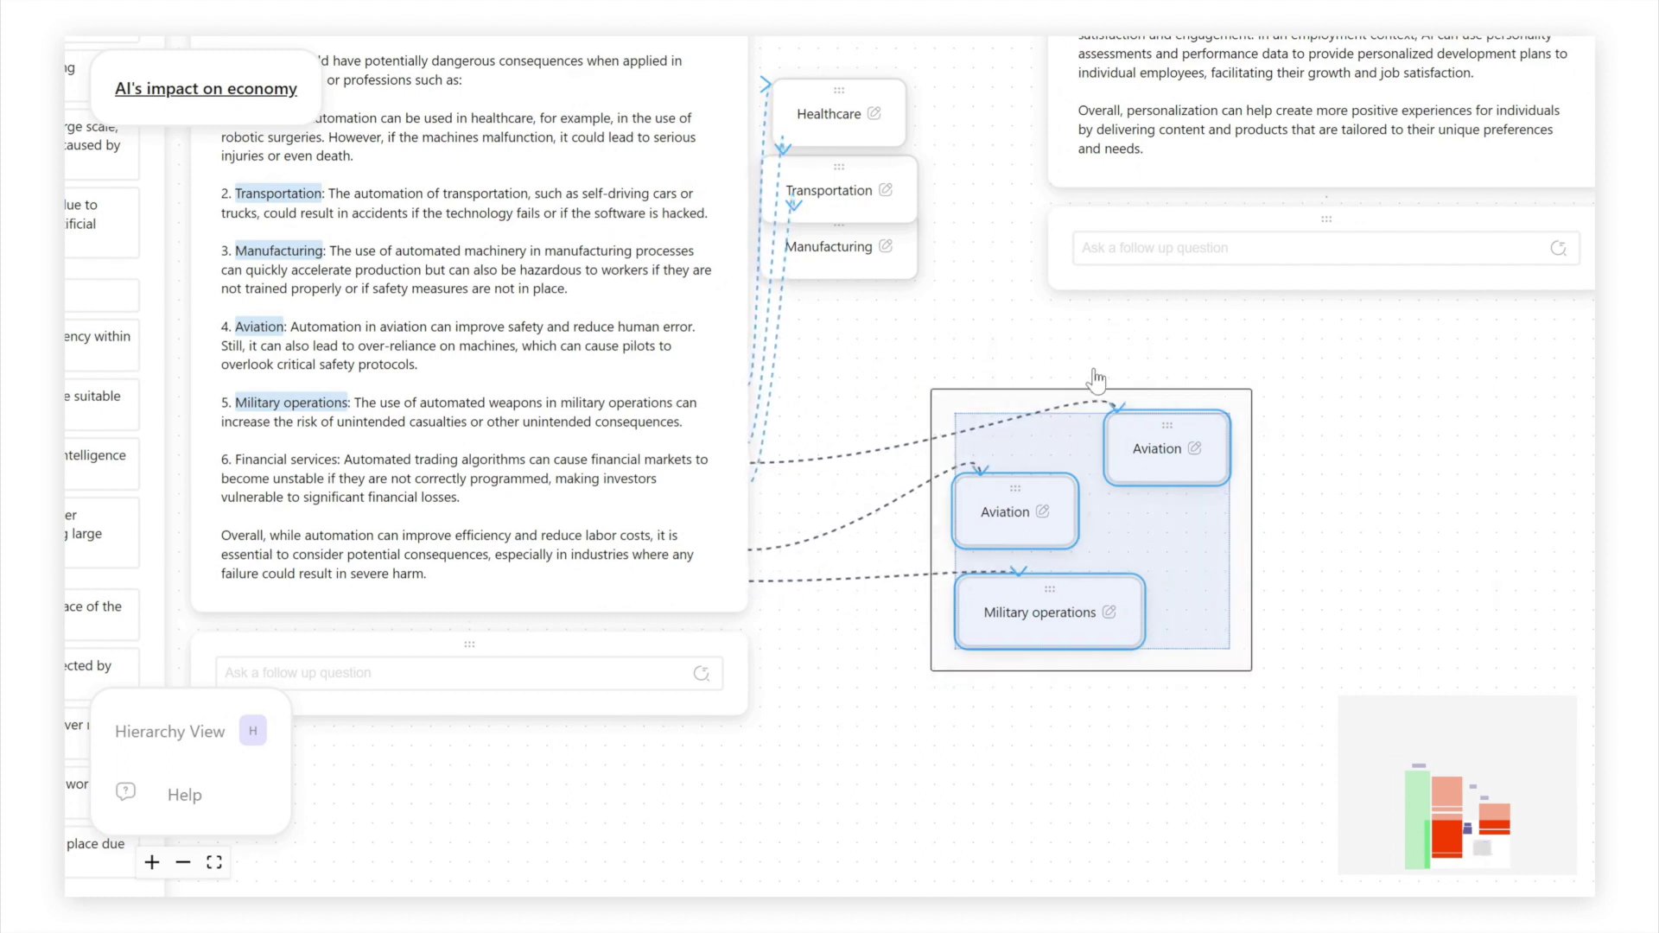
left_click_drag(862, 184, 996, 307)
left_click(1196, 360)
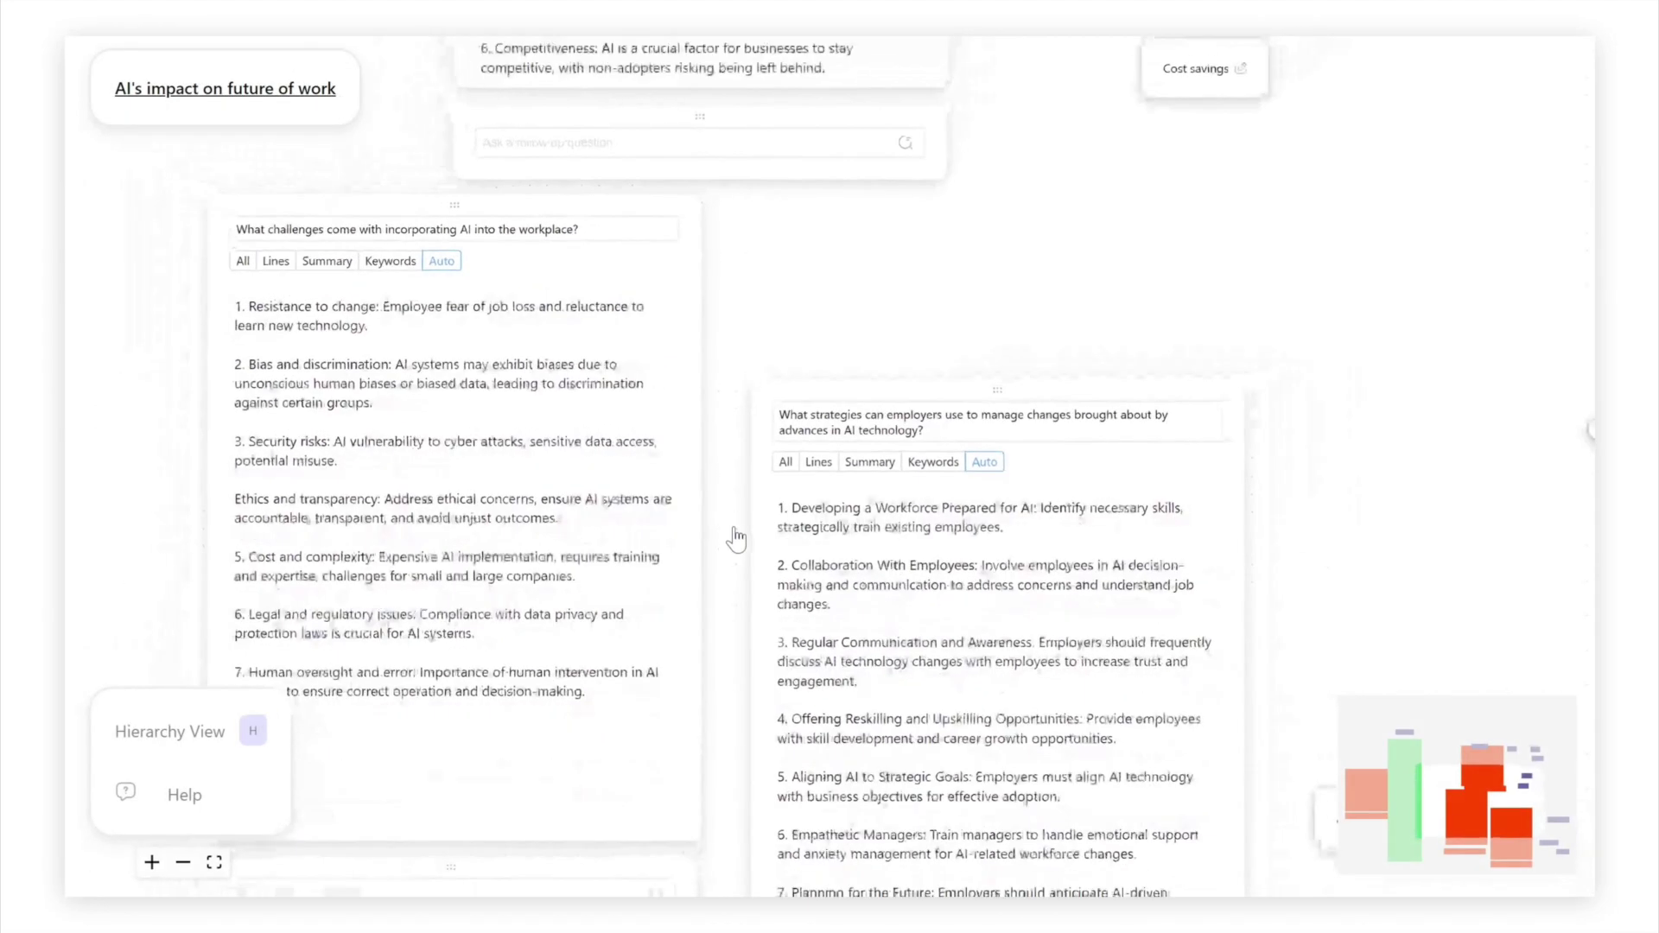
Zoom out on the AI's impact on future of work canvas so nodes show as keyword summaries.
scroll(735, 539, "down", 3)
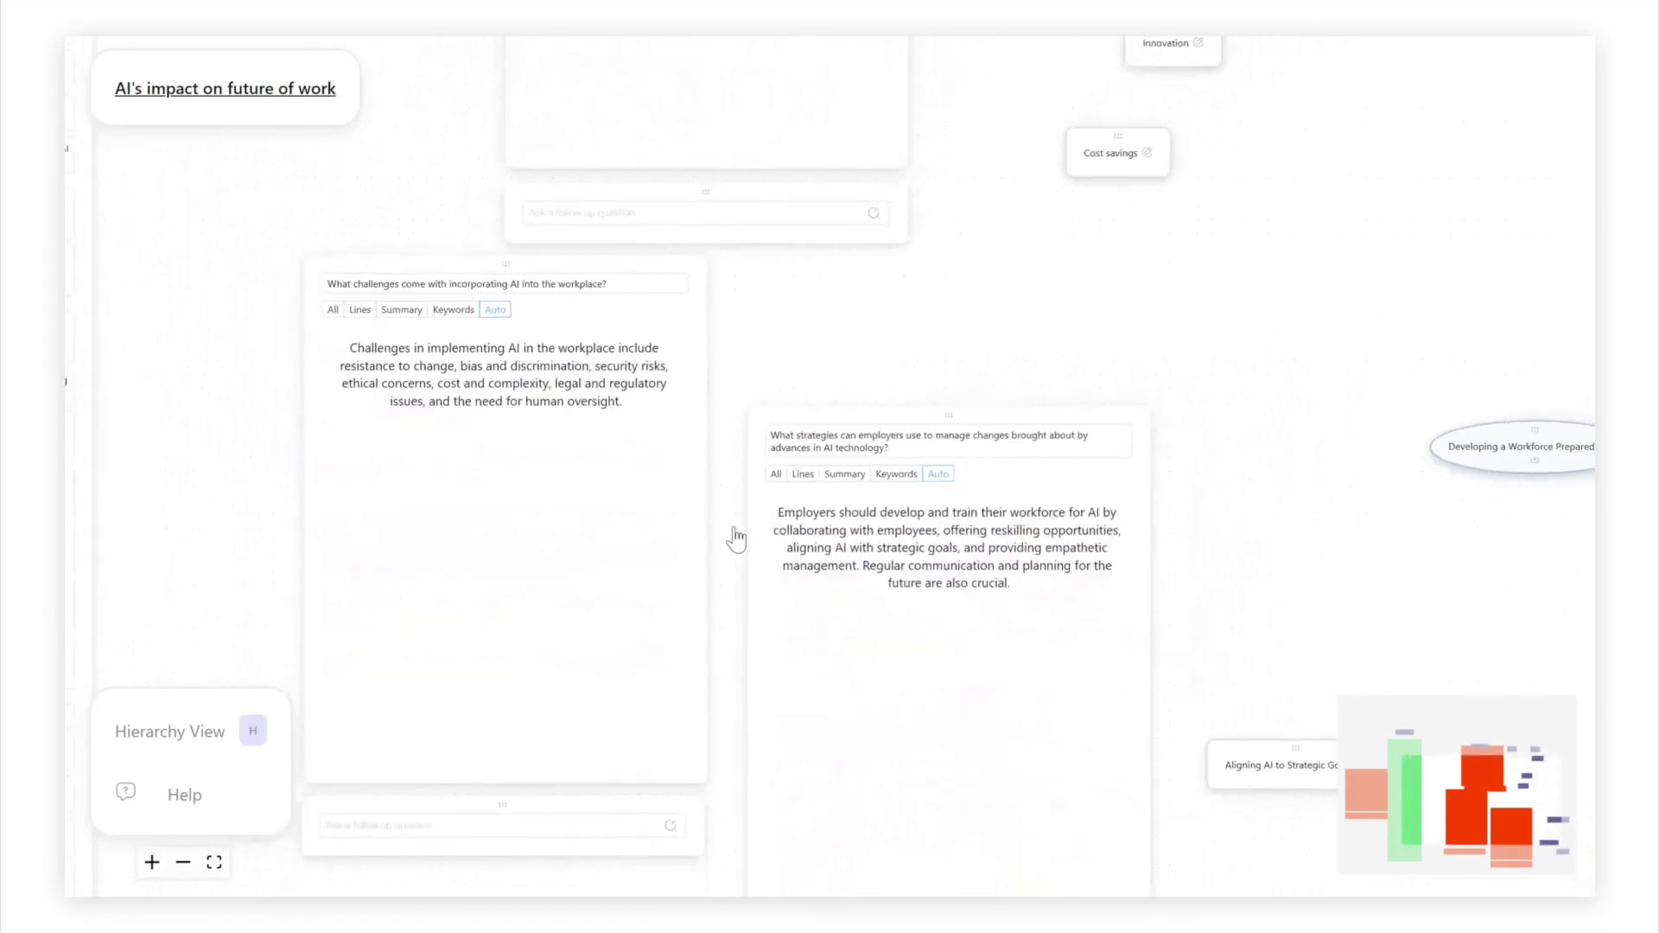
scroll(735, 539, "down", 3)
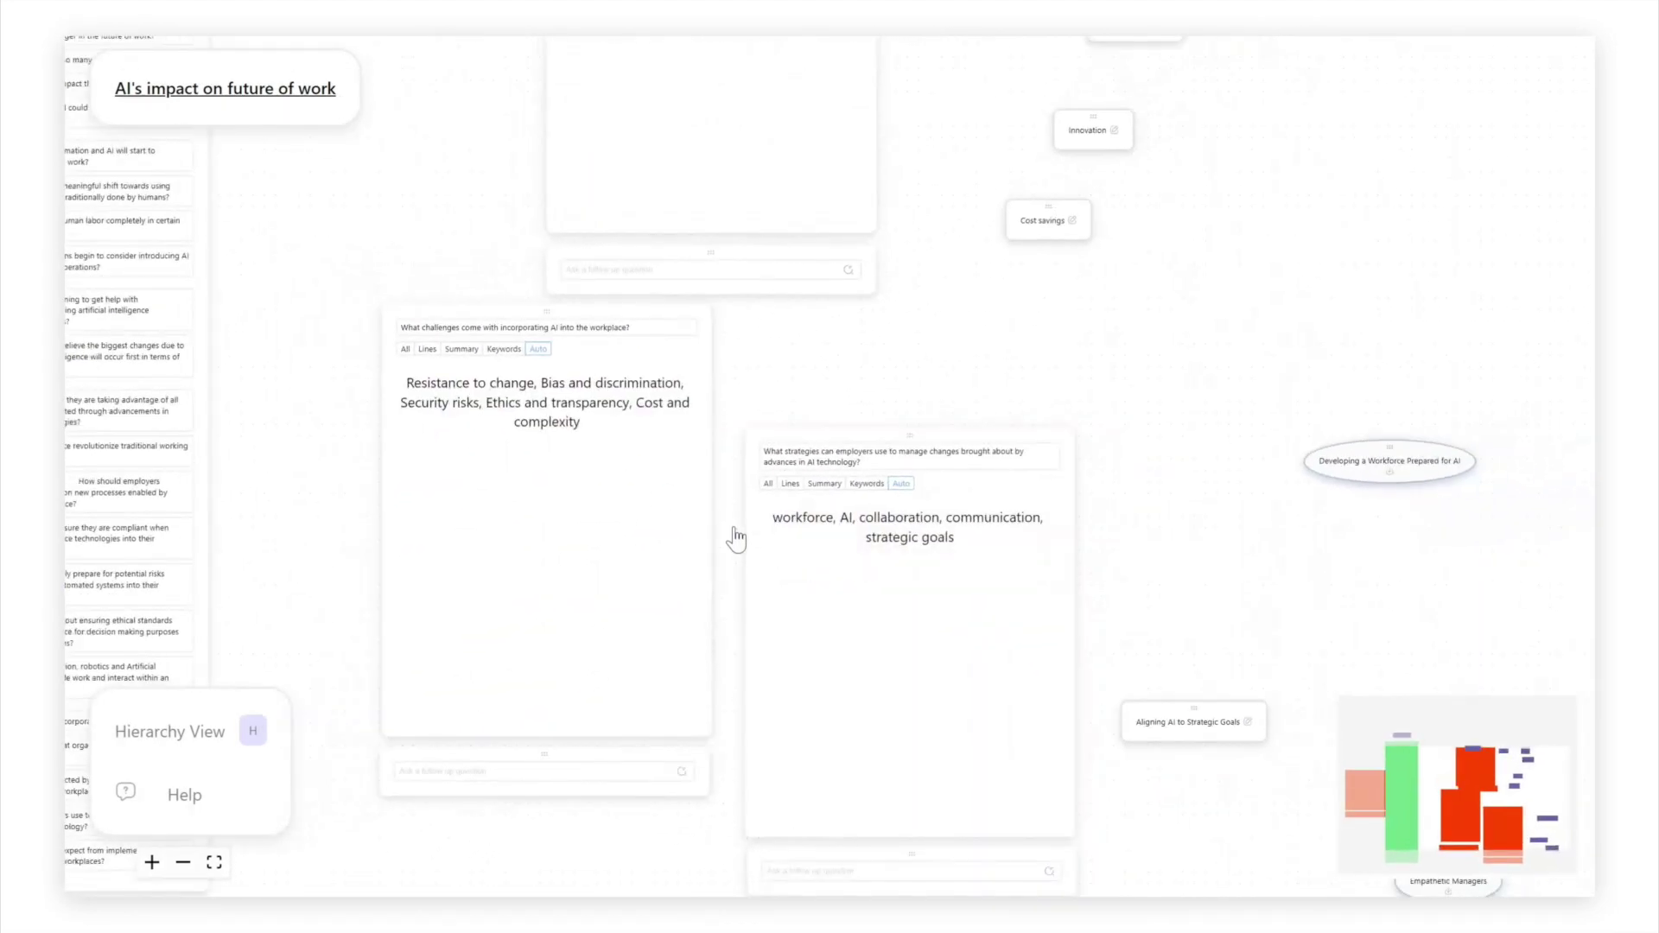
scroll(736, 539, "down", 1)
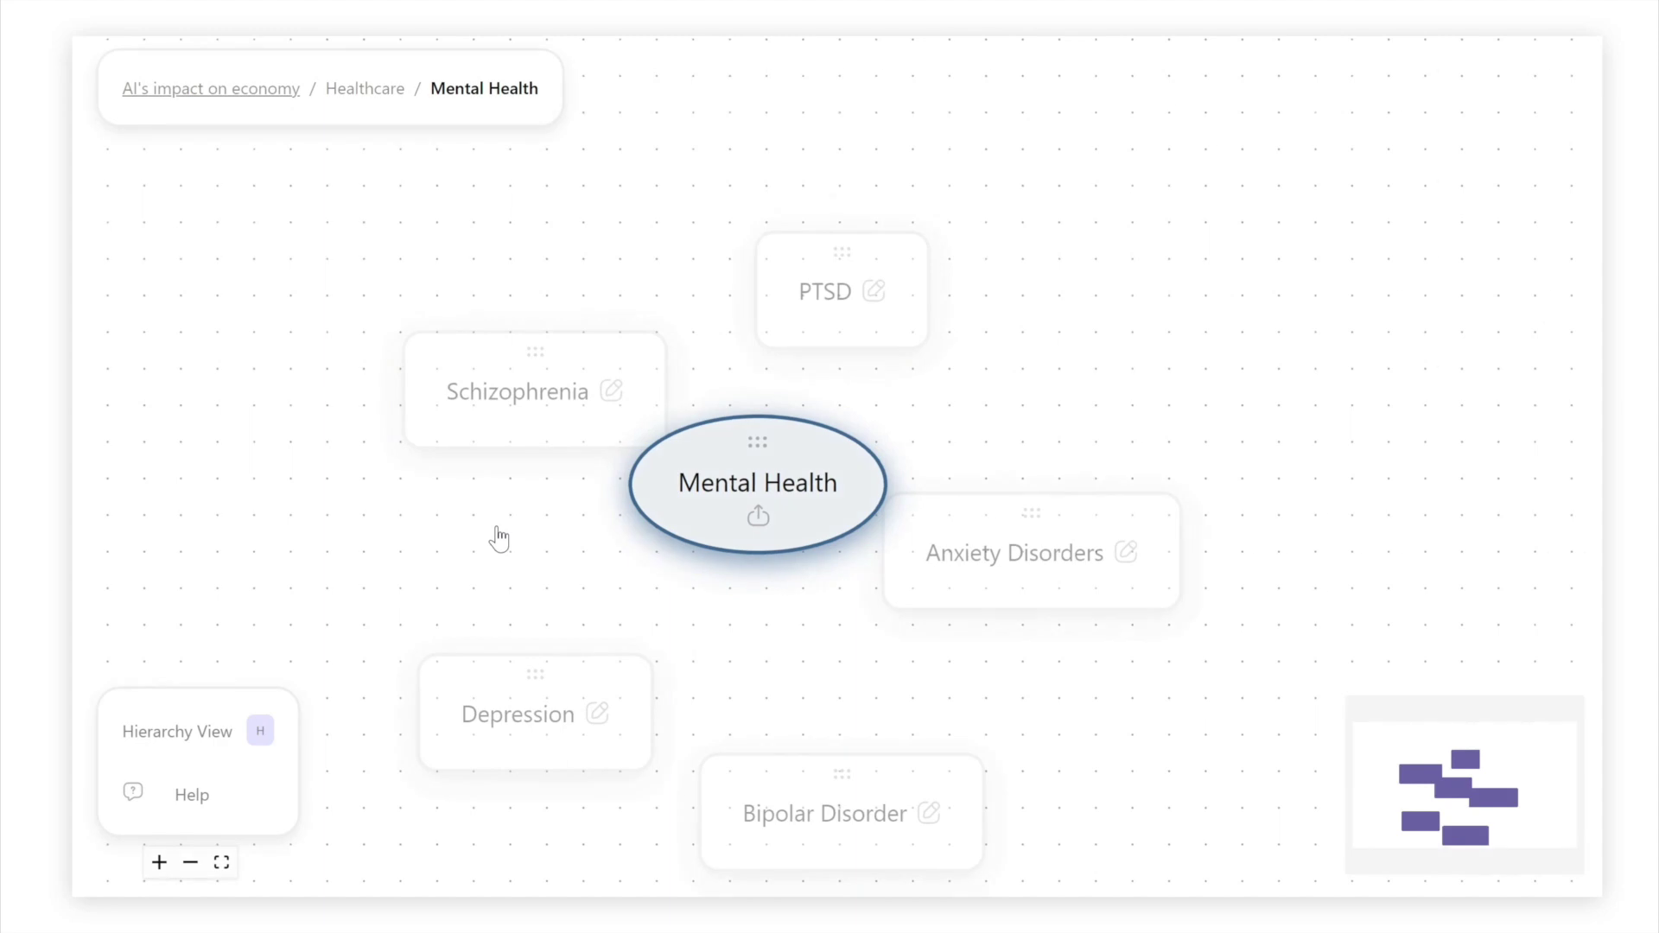
Turn on Hierarchy View and open the AI Ethics Education board from the layered boards.
left_click(222, 730)
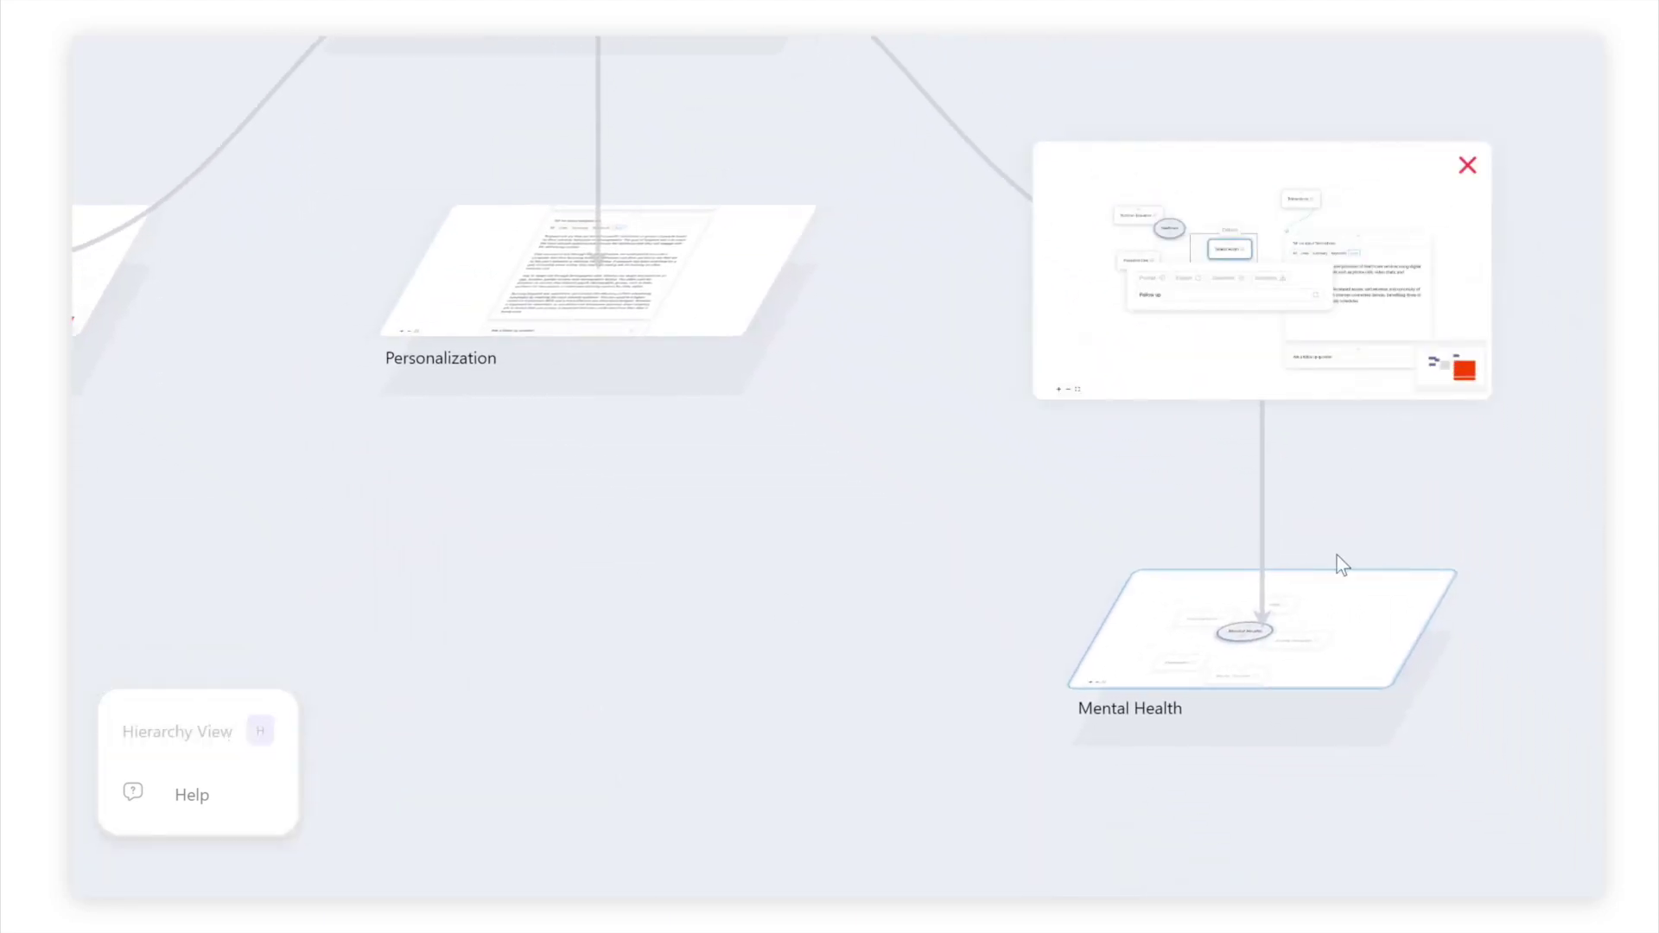
mouse_move(1307, 621)
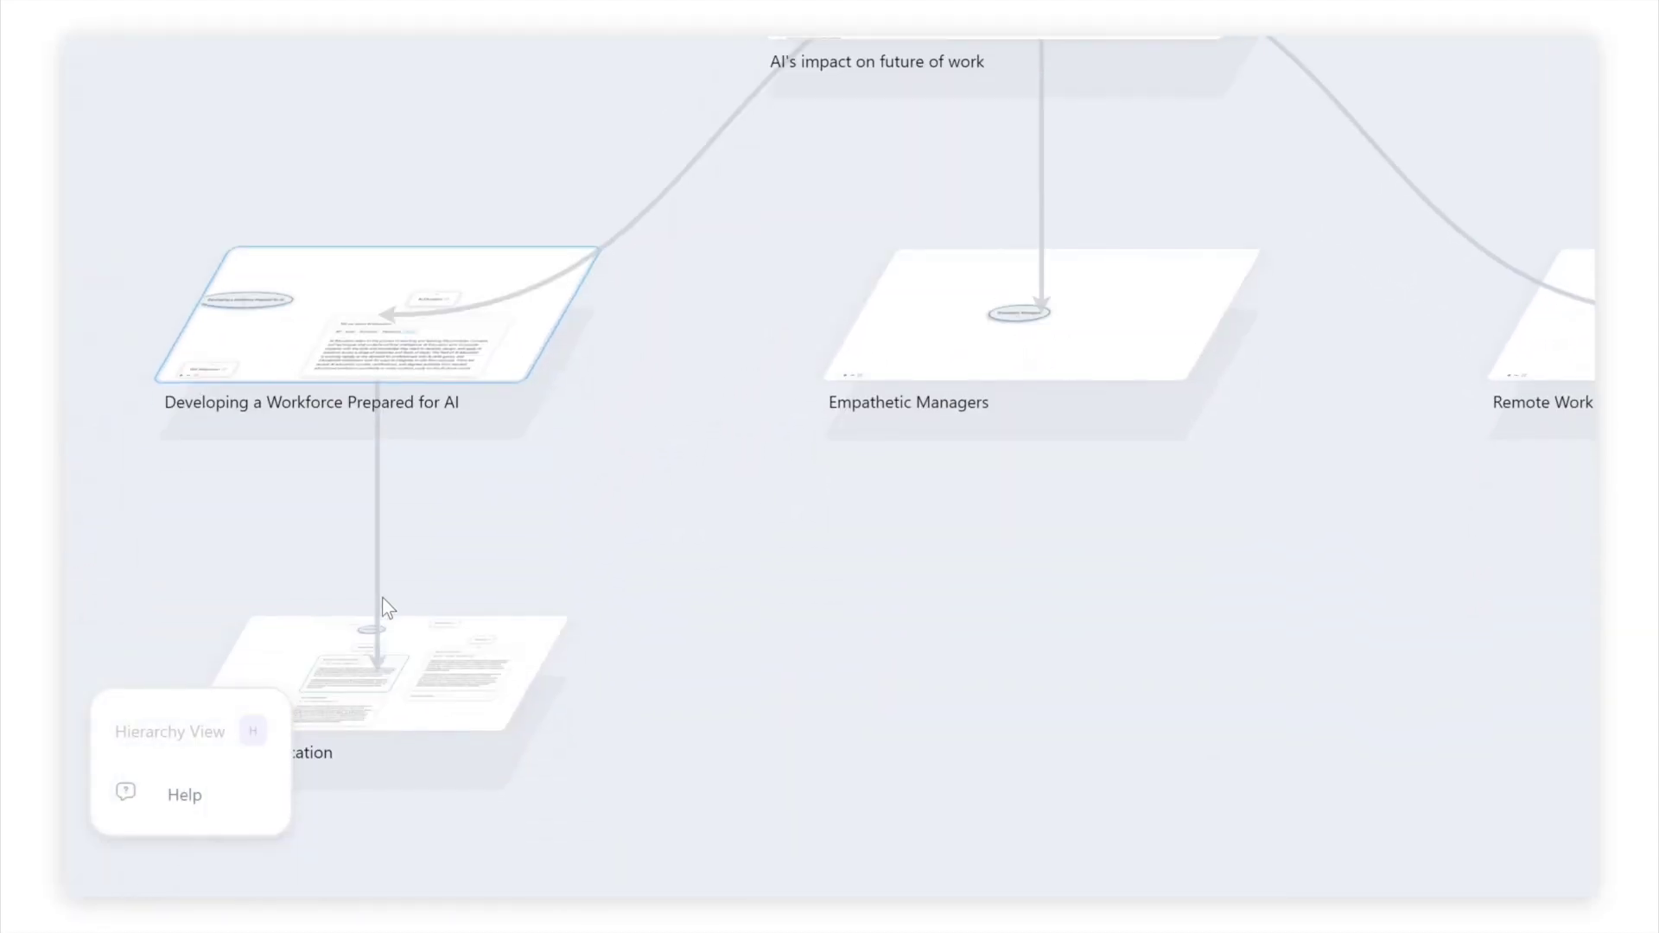
left_click(470, 636)
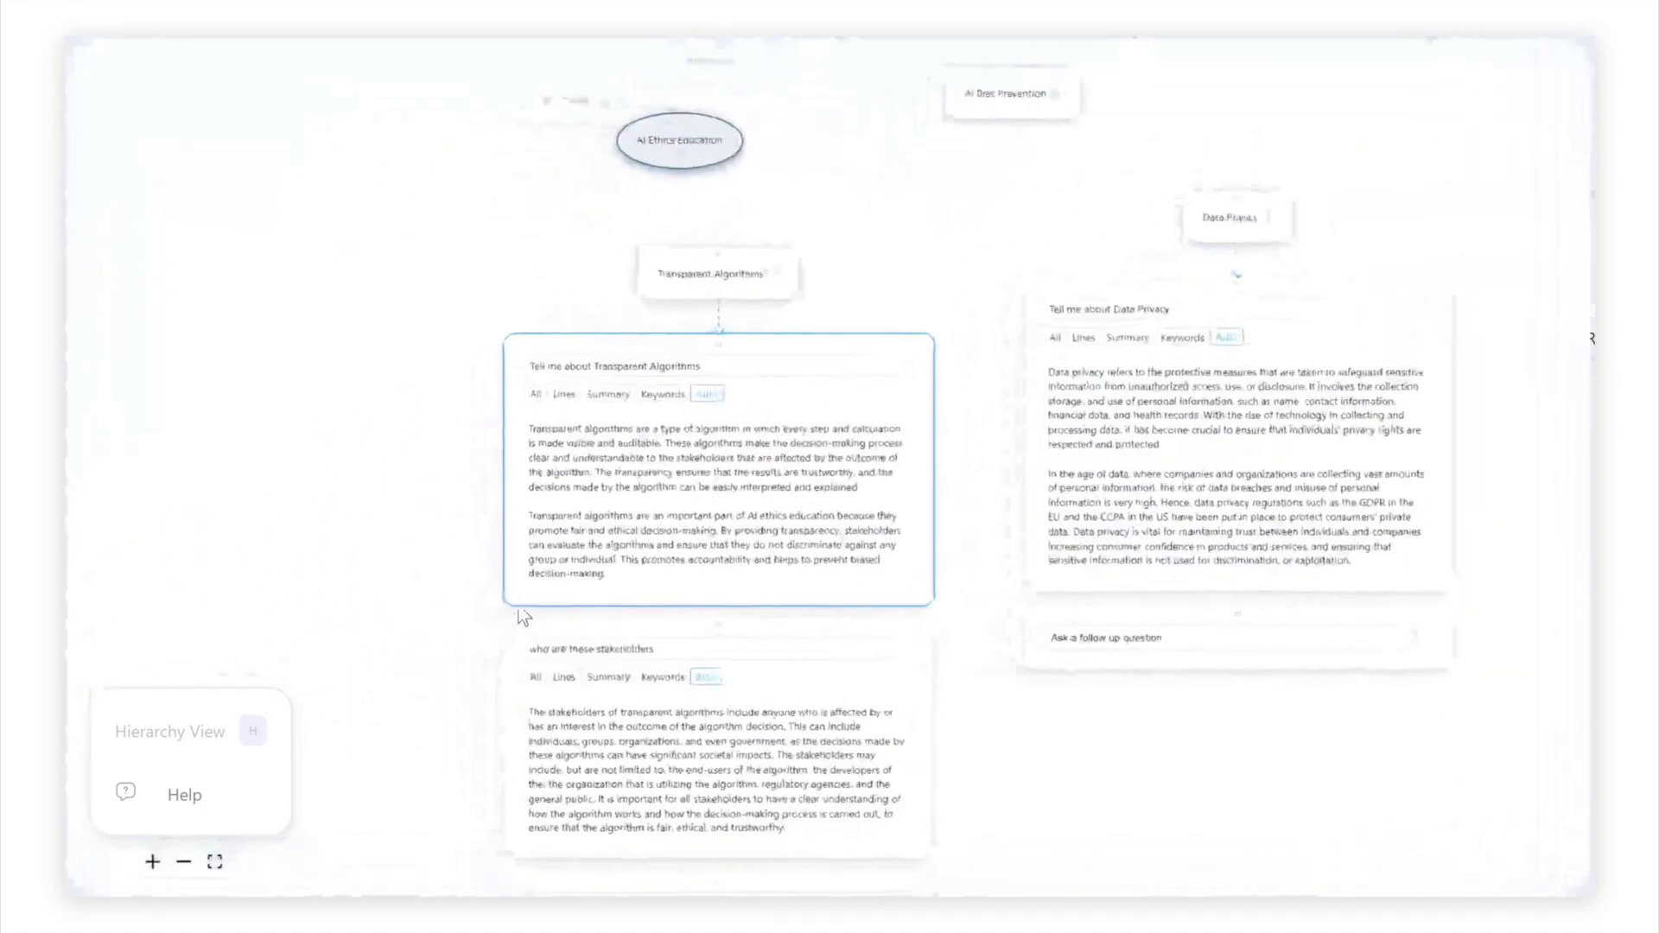